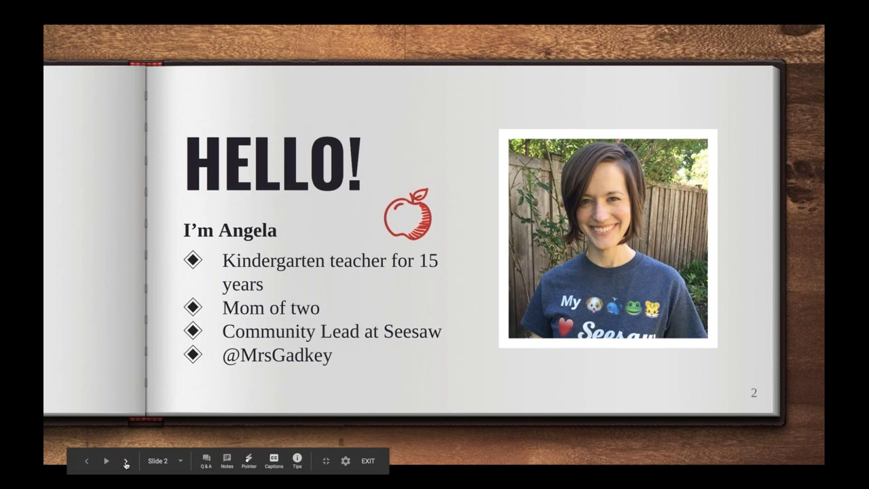
Advance the slideshow from the introduction slide to the "Get organized with folders!" slide
{"action": "left_click", "coordinate": [126, 462]}
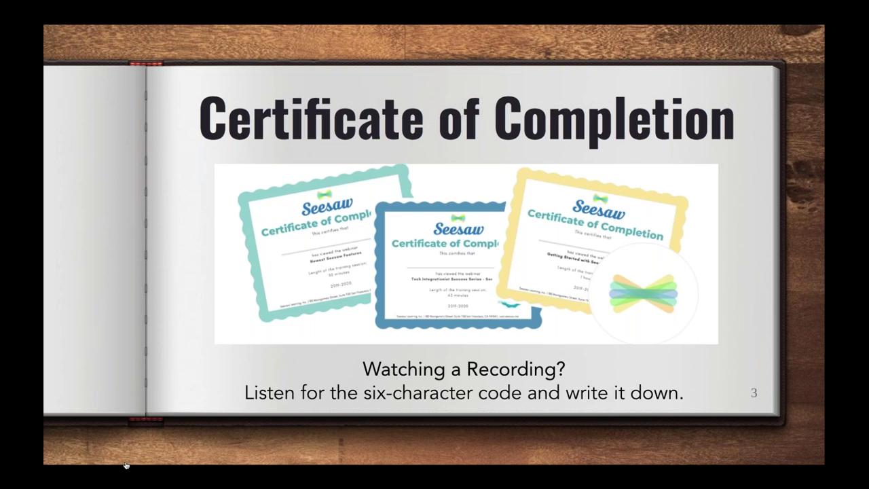
{"action": "mouse_move", "coordinate": [127, 463]}
{"action": "left_click", "coordinate": [127, 462]}
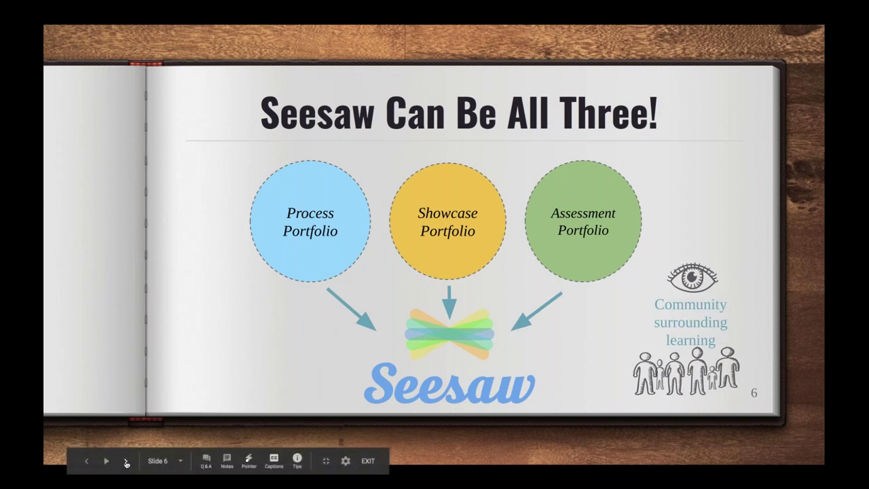
{"action": "left_click", "coordinate": [125, 462]}
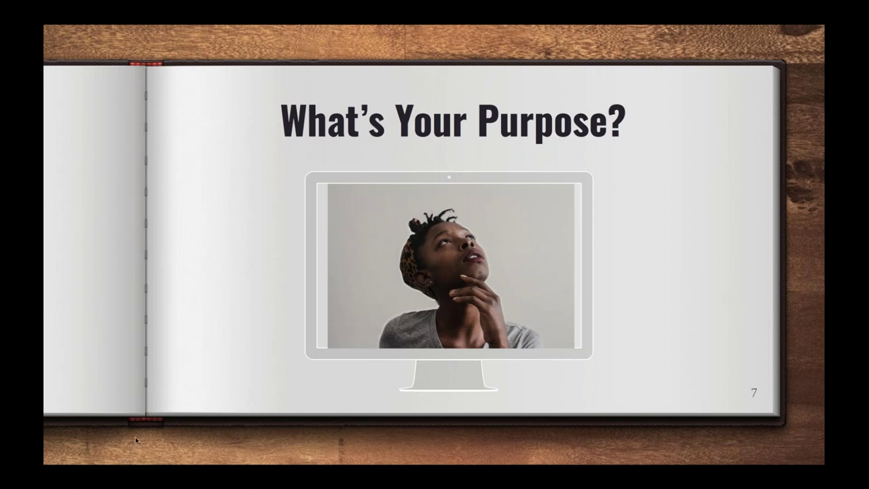
{"action": "mouse_move", "coordinate": [126, 464]}
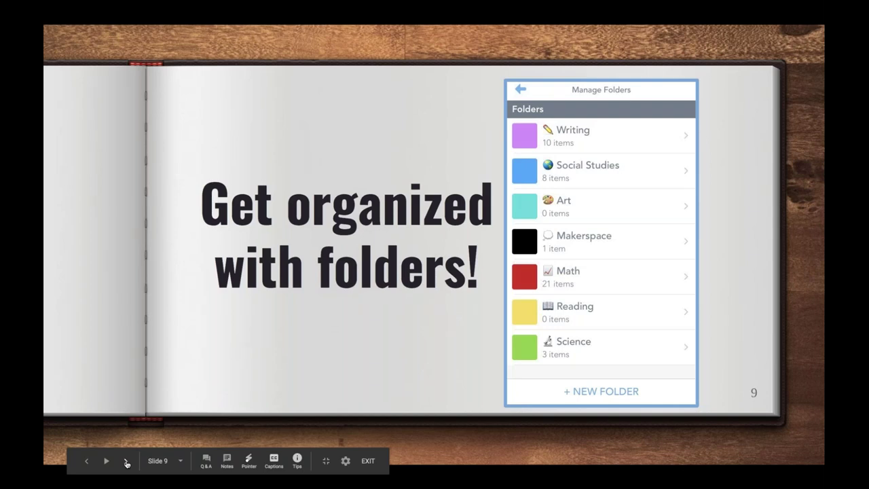
Take the slideshow out of full screen, switch to the 3rd Grade Rockstars class in Seesaw and look through the class journal posts
{"action": "left_click", "coordinate": [325, 462]}
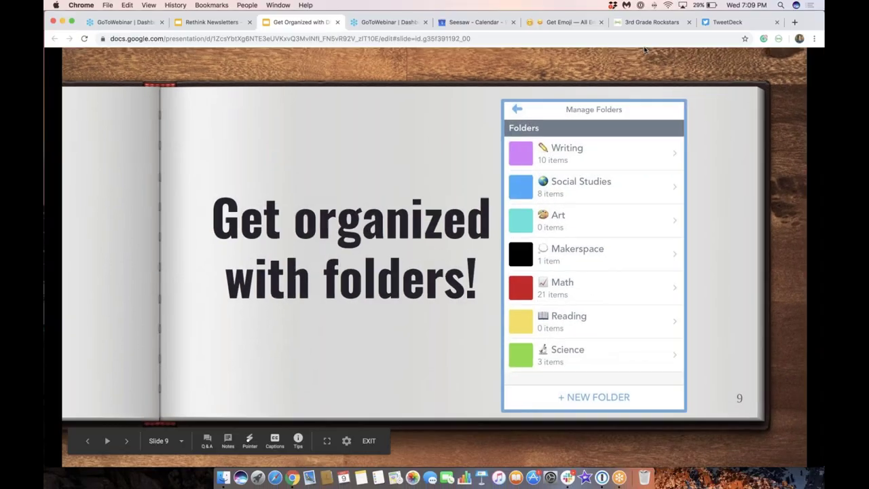
{"action": "left_click", "coordinate": [660, 24]}
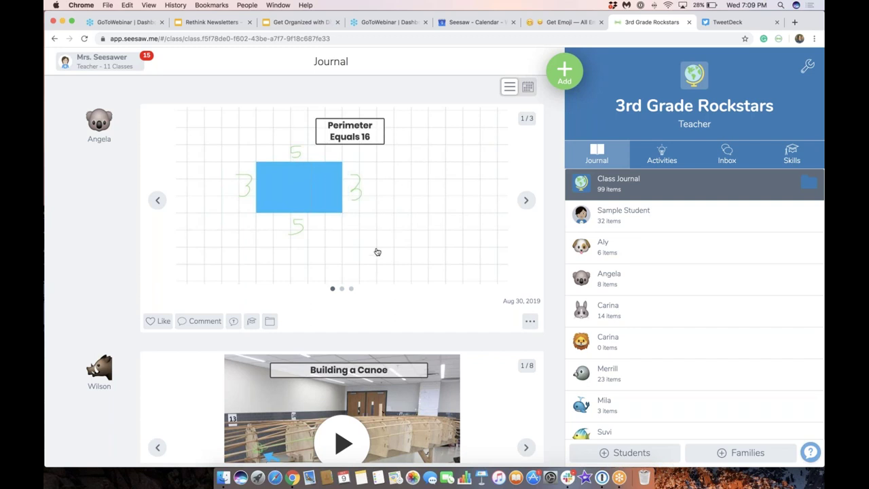
{"action": "scroll", "coordinate": [416, 267], "scroll_direction": "down", "scroll_amount": 10}
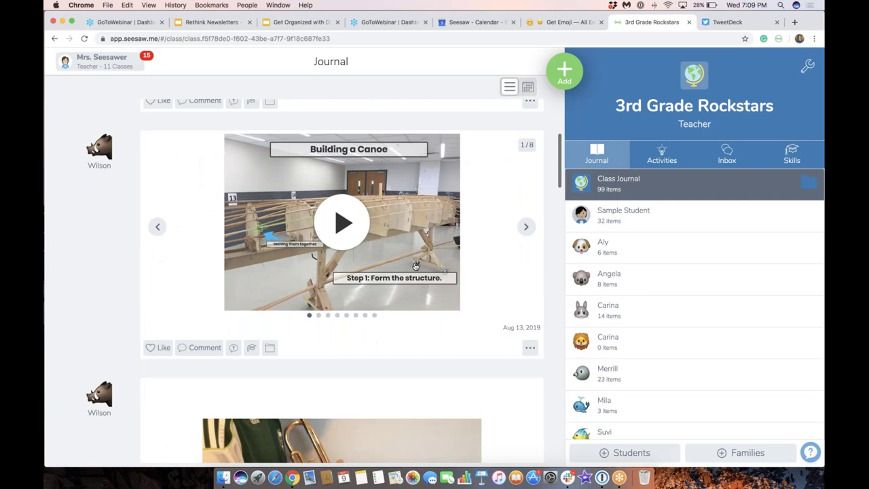
{"action": "scroll", "coordinate": [341, 280], "scroll_direction": "down", "scroll_amount": 10}
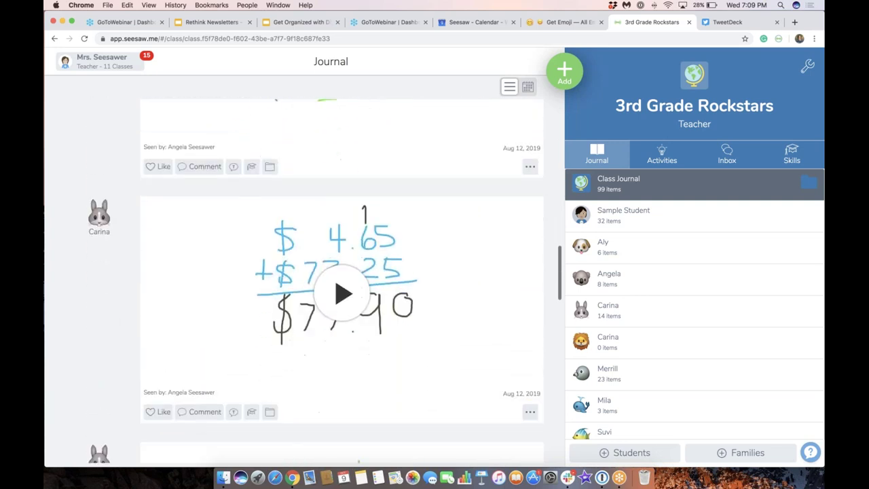
{"action": "scroll", "coordinate": [281, 103], "scroll_direction": "down", "scroll_amount": 5}
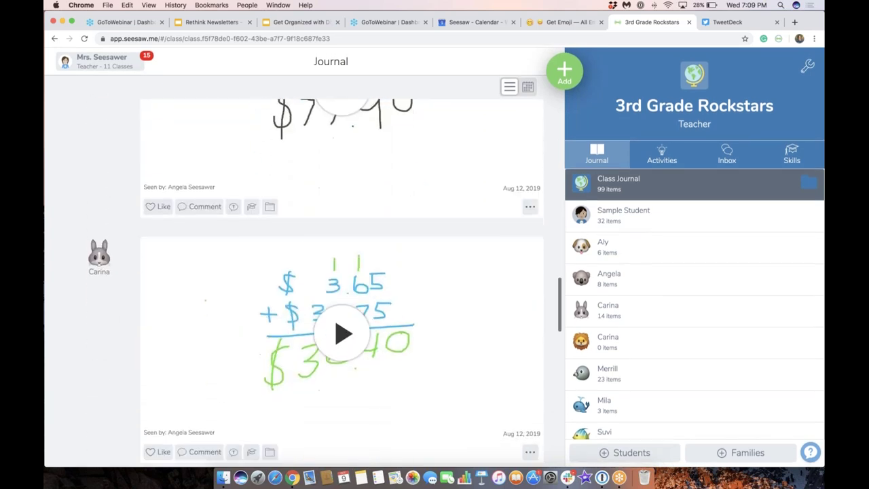
{"action": "scroll", "coordinate": [281, 104], "scroll_direction": "down", "scroll_amount": 3}
{"action": "scroll", "coordinate": [281, 103], "scroll_direction": "up", "scroll_amount": 15}
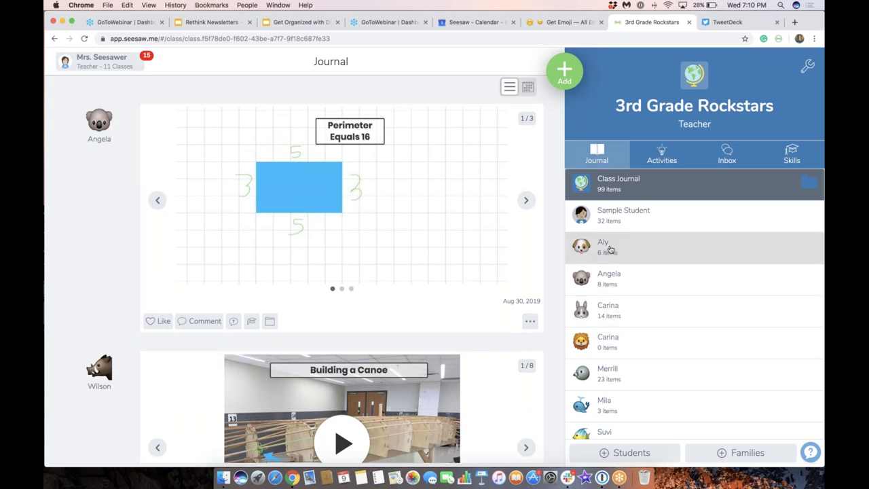
Open the journal of the student with the dog icon and look through all of that student's posts
{"action": "left_click", "coordinate": [609, 250]}
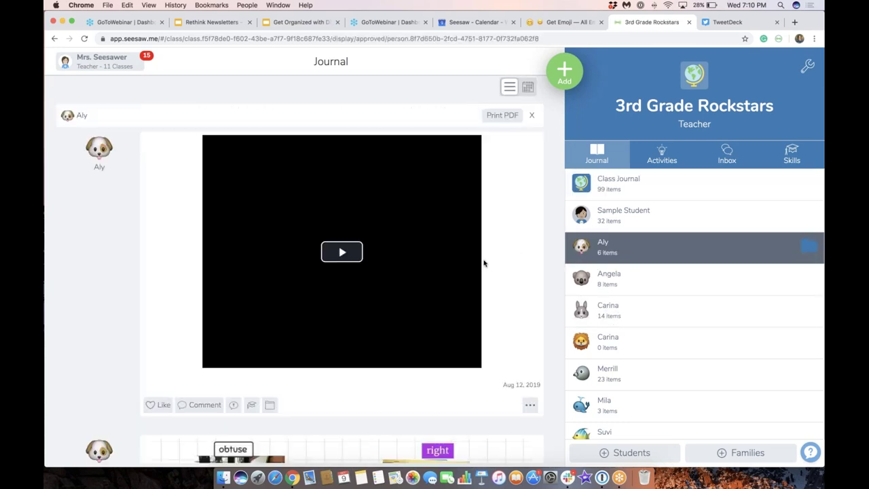
{"action": "scroll", "coordinate": [484, 264], "scroll_direction": "down", "scroll_amount": 10}
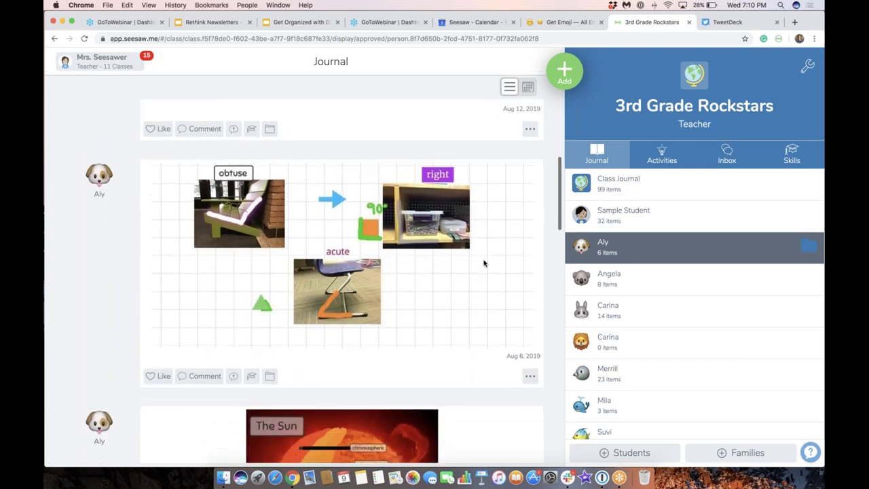
{"action": "scroll", "coordinate": [323, 280], "scroll_direction": "down", "scroll_amount": 5}
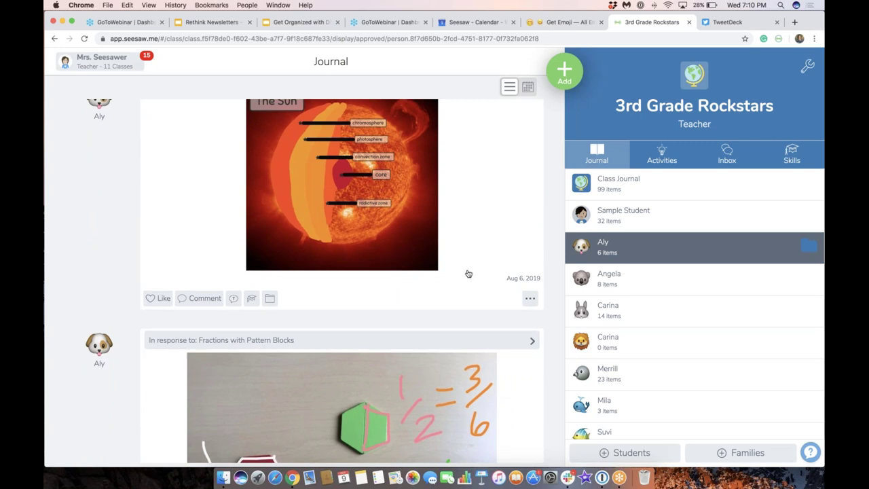
{"action": "scroll", "coordinate": [467, 273], "scroll_direction": "down", "scroll_amount": 5}
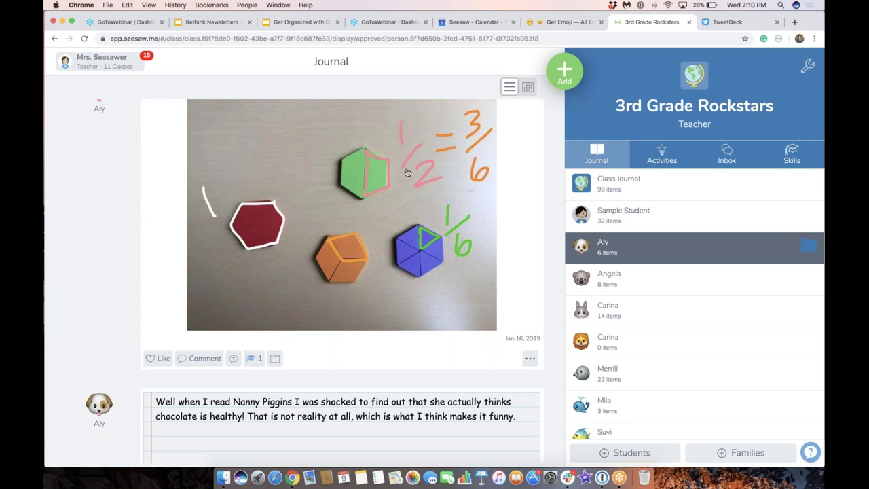
{"action": "scroll", "coordinate": [407, 172], "scroll_direction": "down", "scroll_amount": 10}
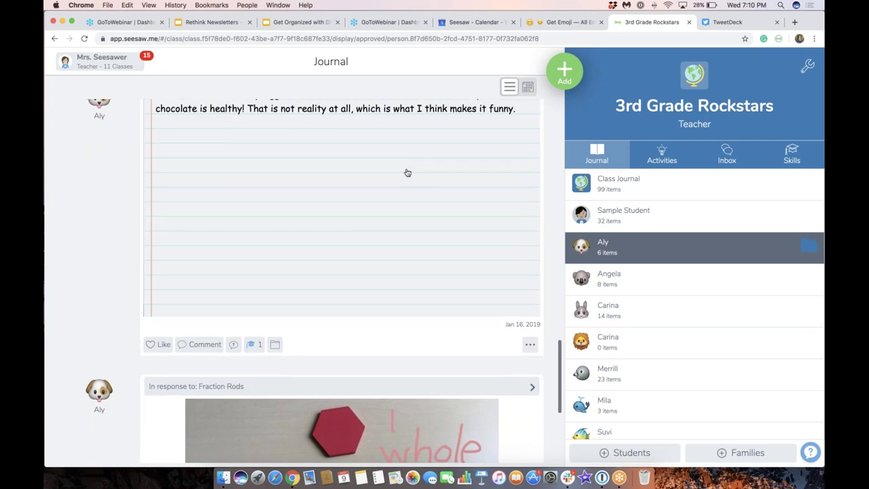
{"action": "scroll", "coordinate": [407, 172], "scroll_direction": "down", "scroll_amount": 1}
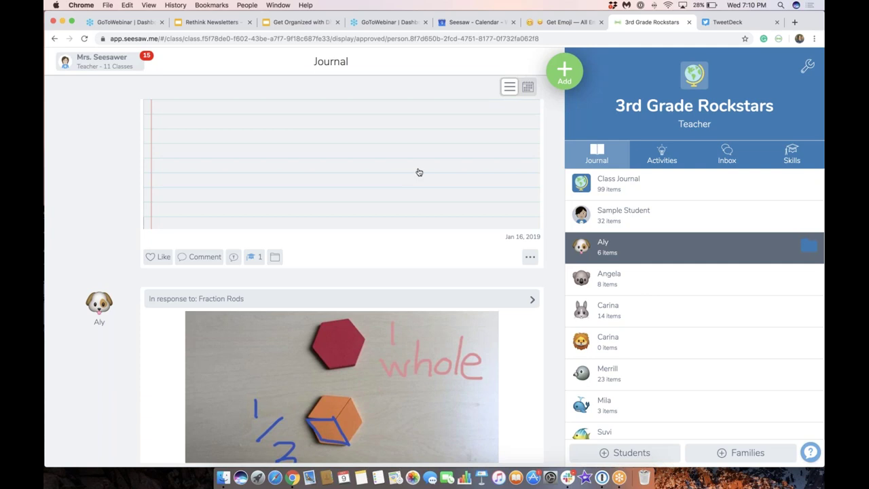
{"action": "scroll", "coordinate": [421, 184], "scroll_direction": "down", "scroll_amount": 5}
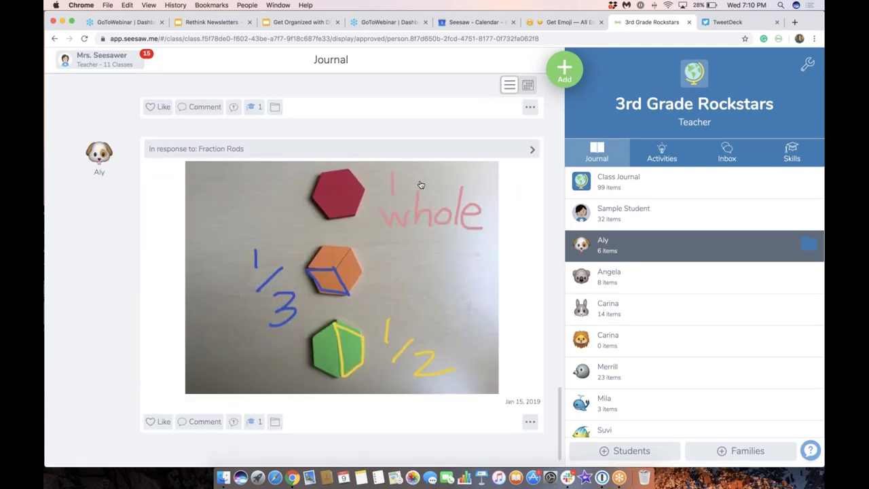
{"action": "scroll", "coordinate": [420, 184], "scroll_direction": "up", "scroll_amount": 15}
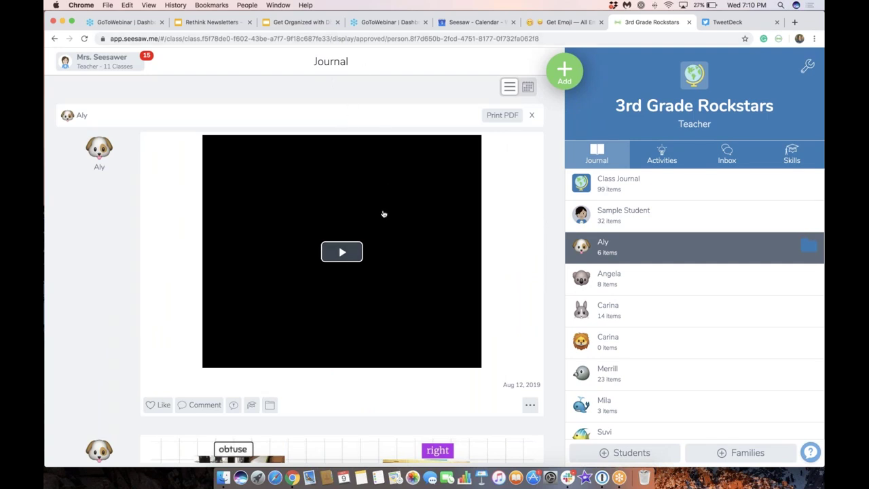
{"action": "scroll", "coordinate": [382, 214], "scroll_direction": "down", "scroll_amount": 3}
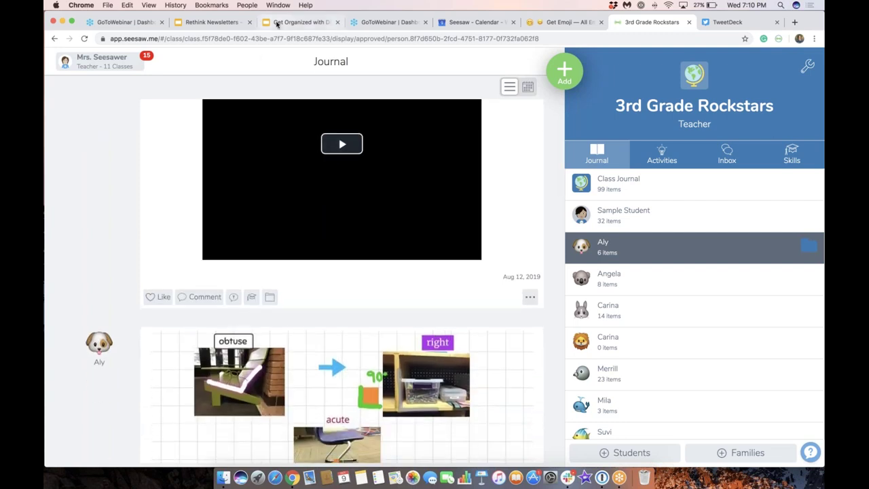
Revisit the Get Organized slideshow, then return to the 3rd Grade Rockstars journal and view the student's angles post
{"action": "left_click", "coordinate": [298, 21]}
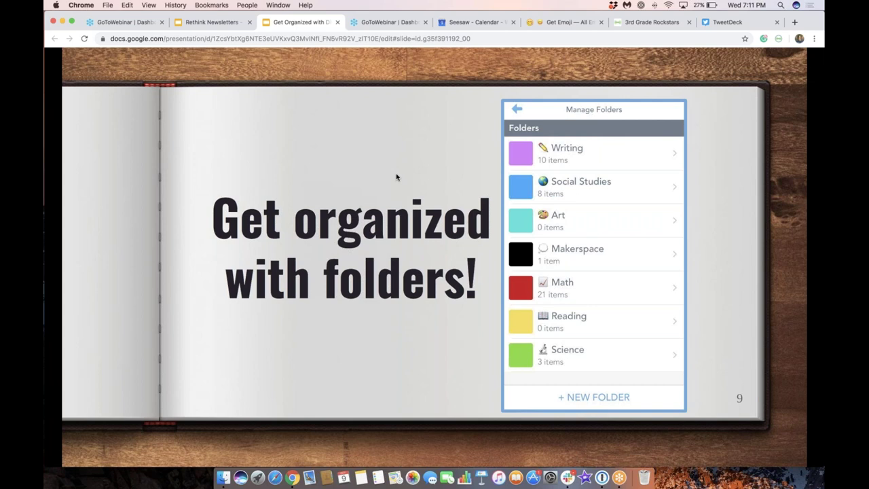
{"action": "key", "text": "Right"}
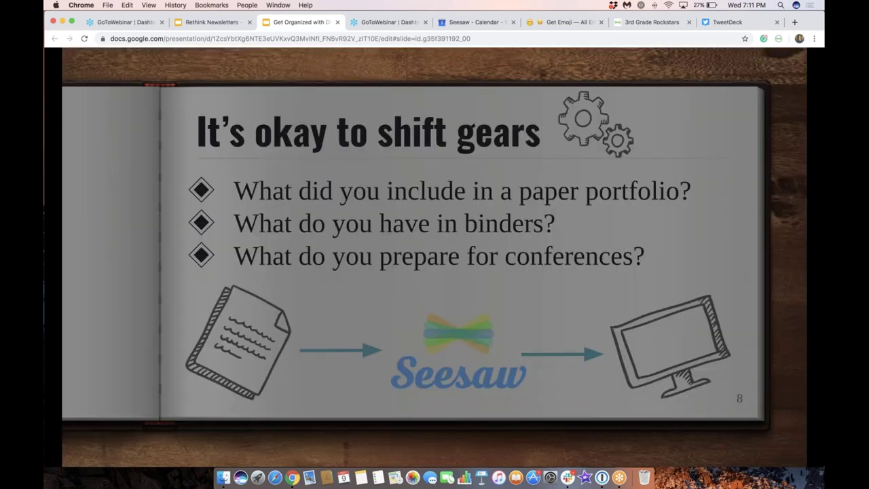
{"action": "key", "text": "super+7"}
{"action": "scroll", "coordinate": [505, 173], "scroll_direction": "down", "scroll_amount": 8}
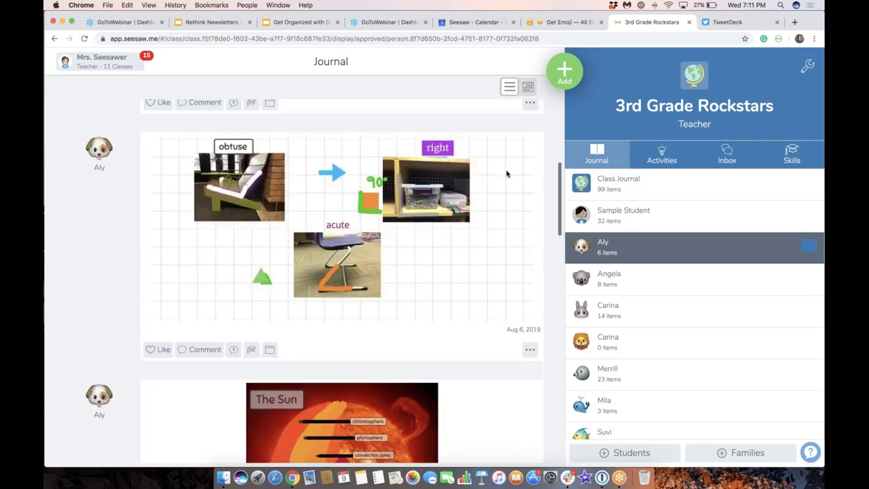
{"action": "scroll", "coordinate": [506, 174], "scroll_direction": "up", "scroll_amount": 3}
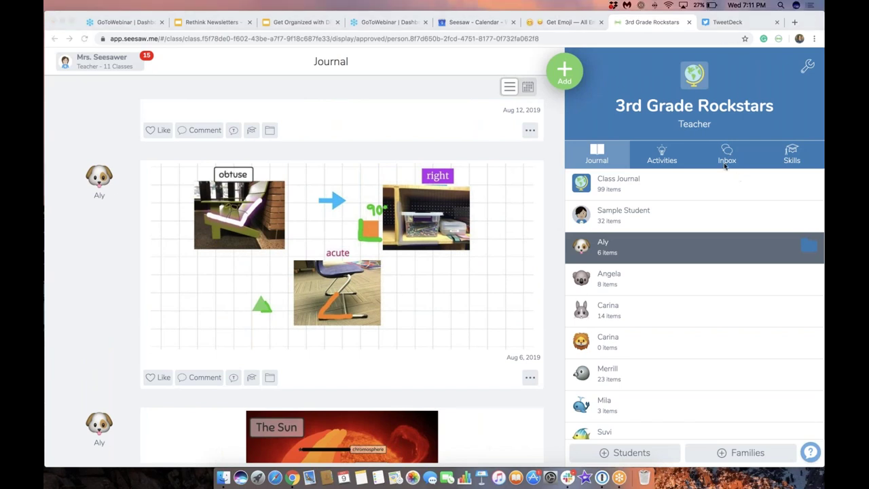
Open the folder management list from the Folders section of the class settings
{"action": "left_click", "coordinate": [807, 68]}
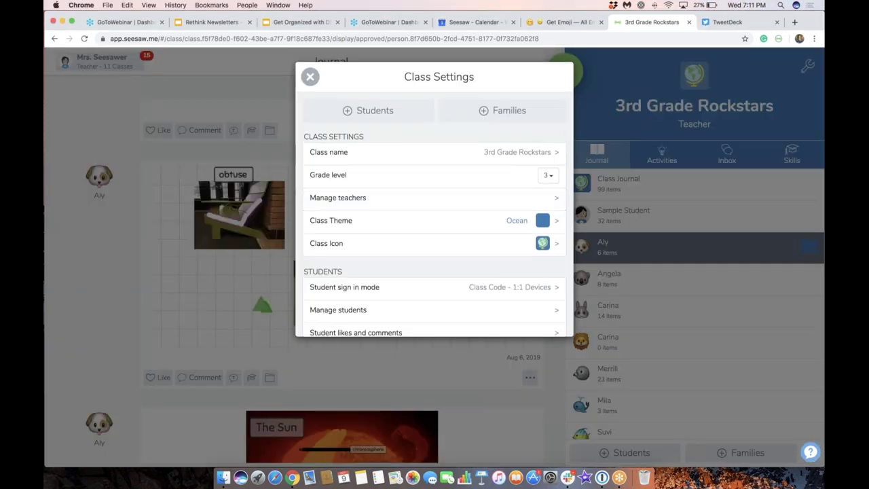
{"action": "scroll", "coordinate": [428, 209], "scroll_direction": "down", "scroll_amount": 10}
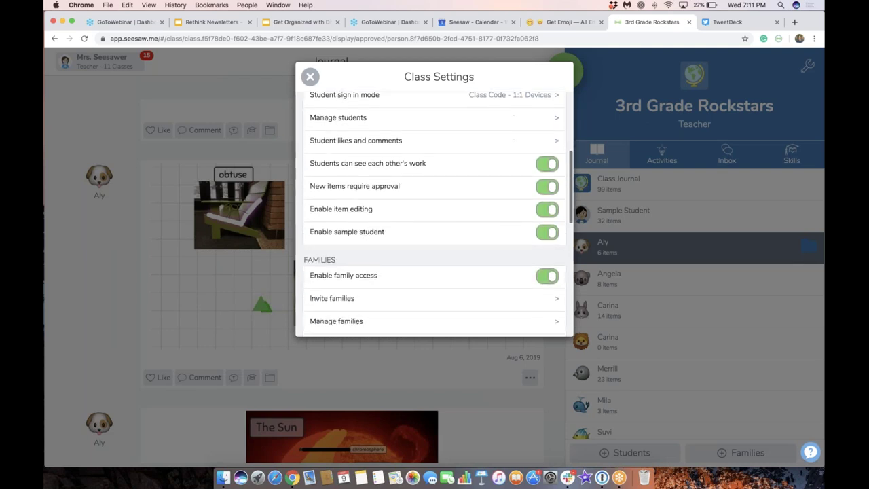
{"action": "scroll", "coordinate": [340, 204], "scroll_direction": "down", "scroll_amount": 4}
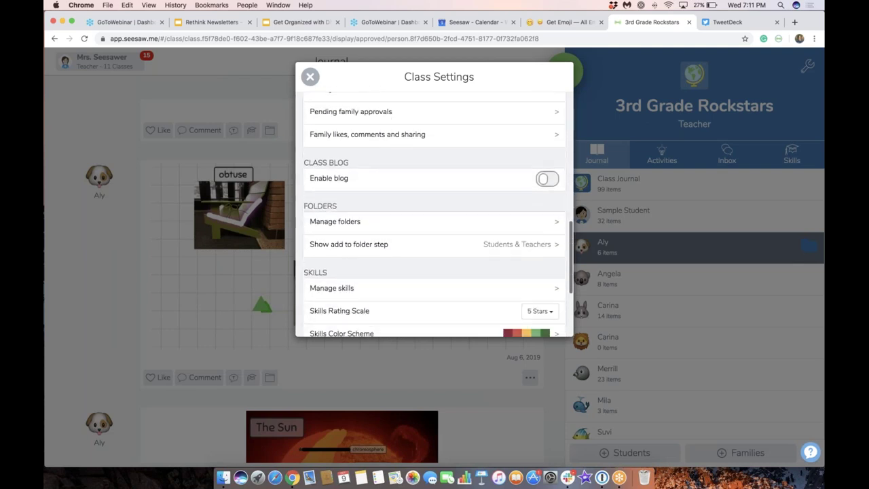
{"action": "double_click", "coordinate": [319, 202]}
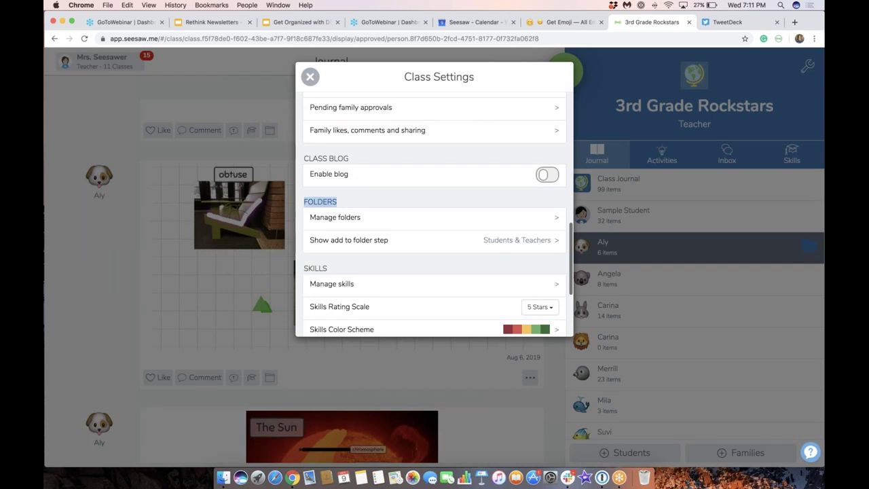
{"action": "left_click", "coordinate": [400, 224]}
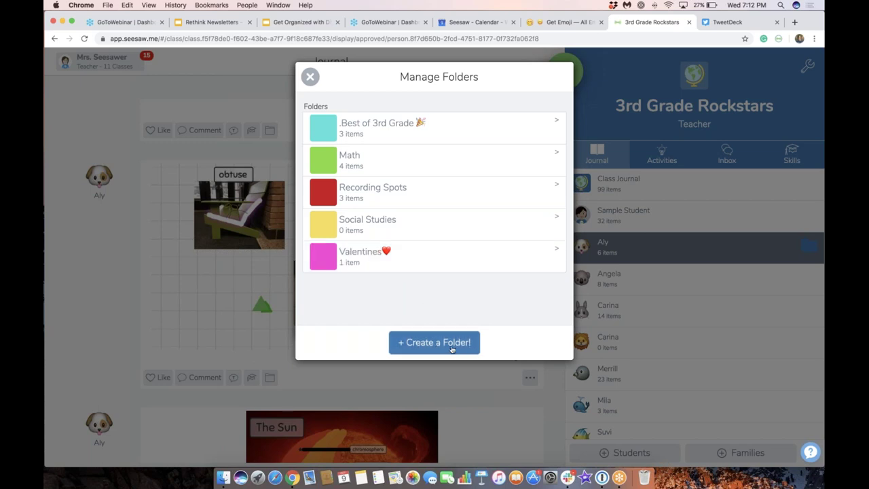
Start a new class folder with the dark purple colour and make its name field ready for entry
{"action": "left_click", "coordinate": [451, 347]}
{"action": "left_click", "coordinate": [385, 279]}
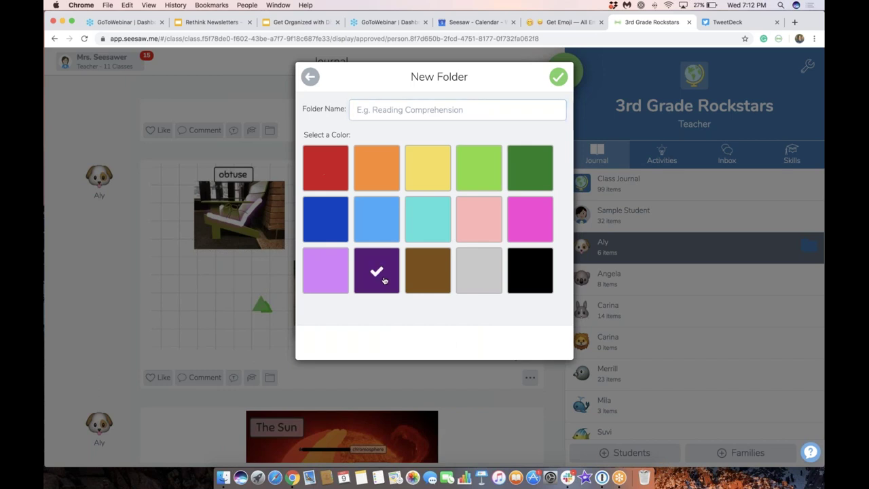
{"action": "left_click", "coordinate": [404, 110]}
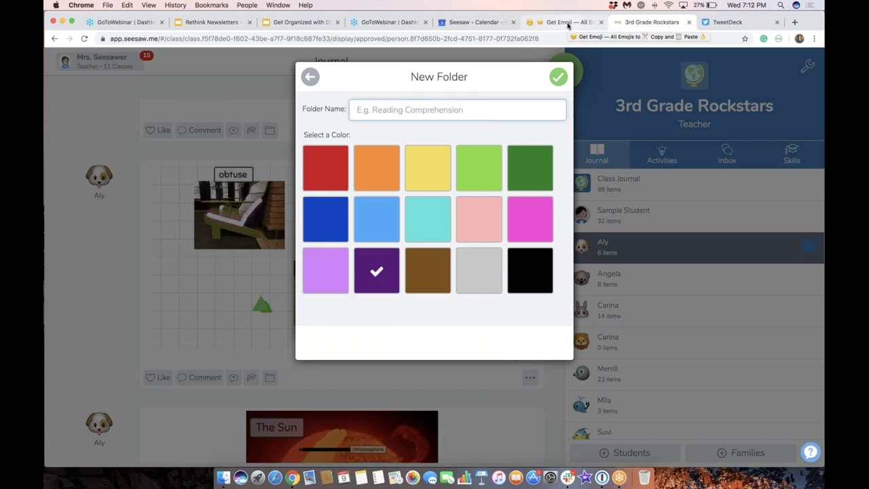
Find the detective emoji with the hat and magnifying glass in Get Emoji's People and Fantasy section and copy it
{"action": "left_click", "coordinate": [569, 25]}
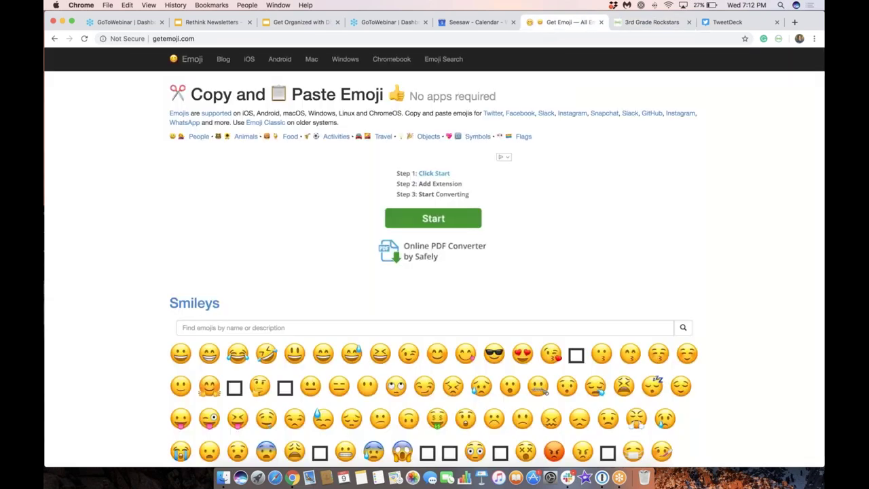
{"action": "scroll", "coordinate": [434, 272], "scroll_direction": "down", "scroll_amount": 8}
{"action": "scroll", "coordinate": [435, 272], "scroll_direction": "down", "scroll_amount": 5}
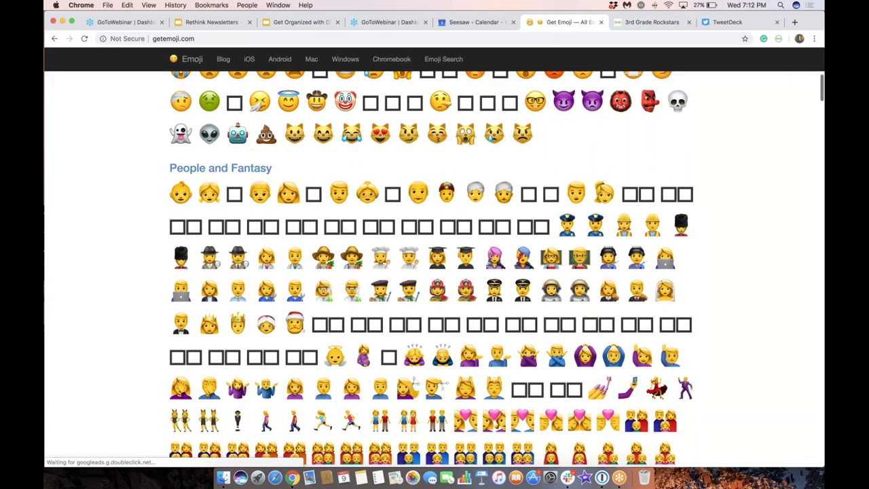
{"action": "scroll", "coordinate": [434, 271], "scroll_direction": "up", "scroll_amount": 5}
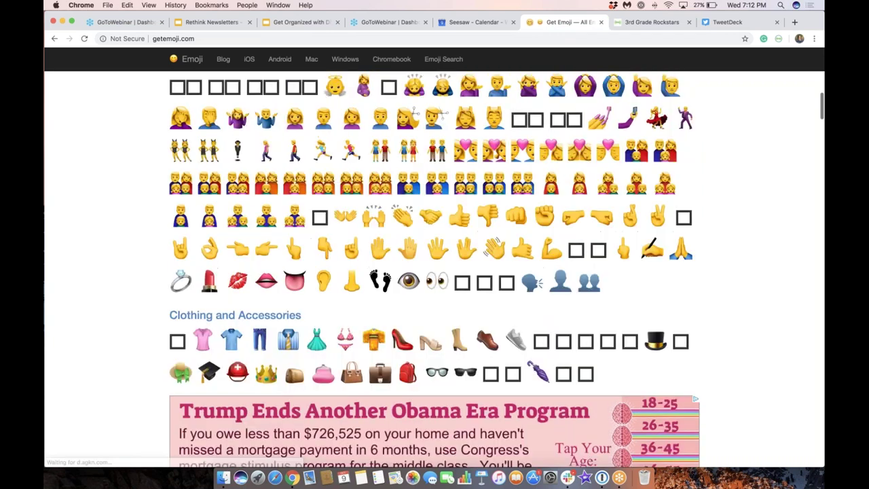
{"action": "scroll", "coordinate": [430, 269], "scroll_direction": "up", "scroll_amount": 2}
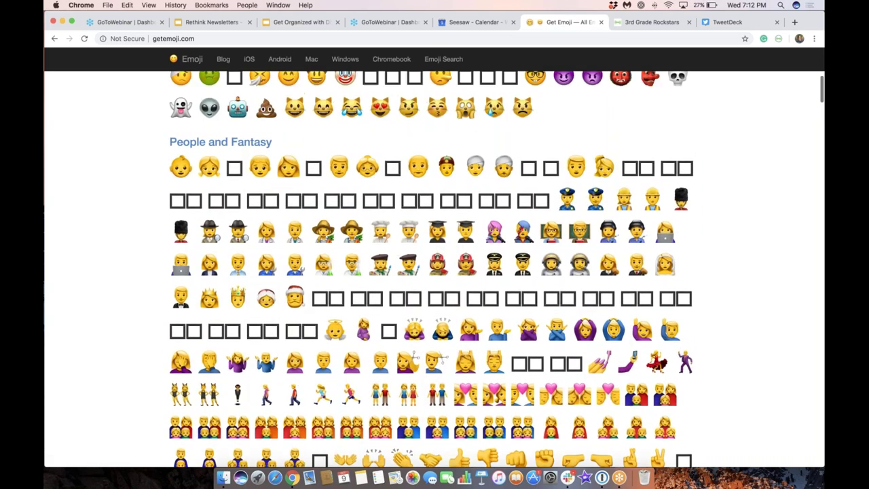
{"action": "scroll", "coordinate": [431, 269], "scroll_direction": "down", "scroll_amount": 2}
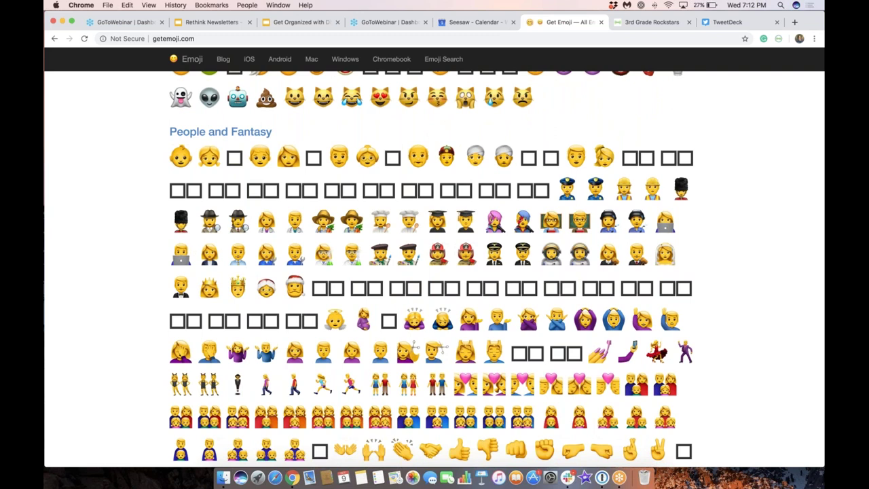
{"action": "left_click", "coordinate": [238, 222]}
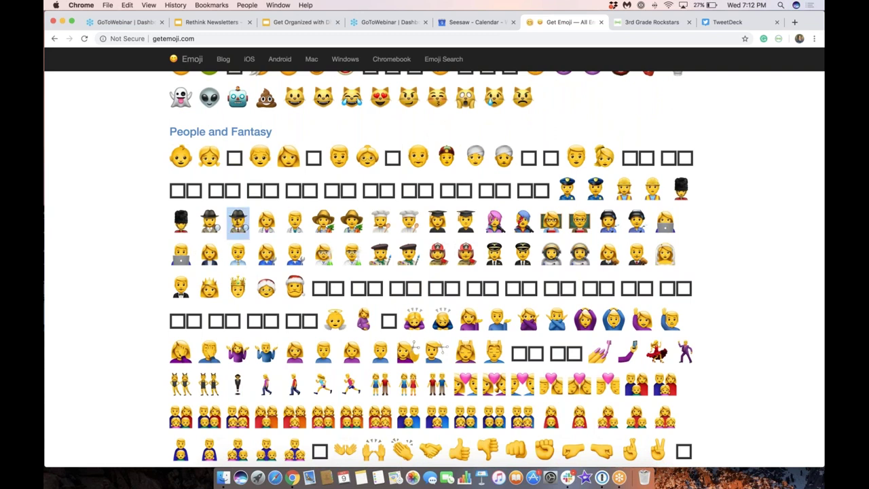
{"action": "right_click", "coordinate": [237, 222]}
{"action": "left_click", "coordinate": [255, 242]}
Back in Seesaw, name the new folder with the copied detective emoji followed by "Science Explorations", save it and leave folder management
{"action": "left_click", "coordinate": [638, 25]}
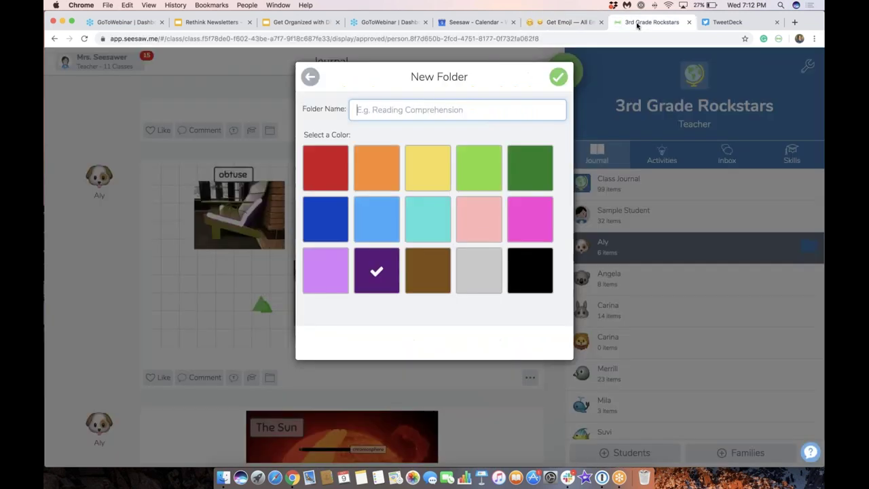
{"action": "right_click", "coordinate": [366, 110]}
{"action": "left_click", "coordinate": [386, 166]}
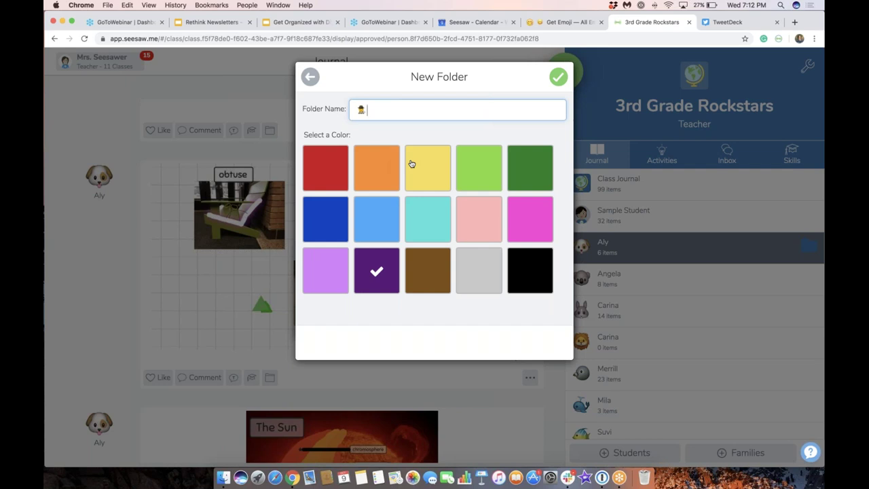
{"action": "type", "text": "Science Explorations"}
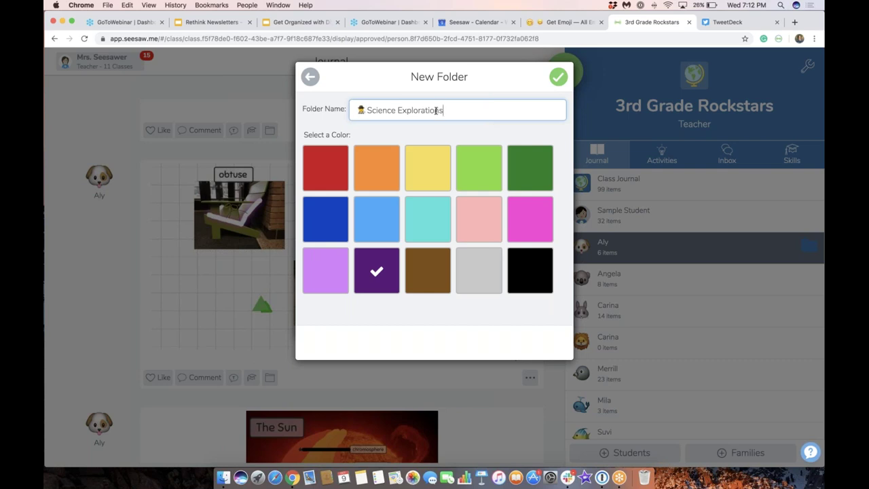
{"action": "left_click", "coordinate": [557, 77]}
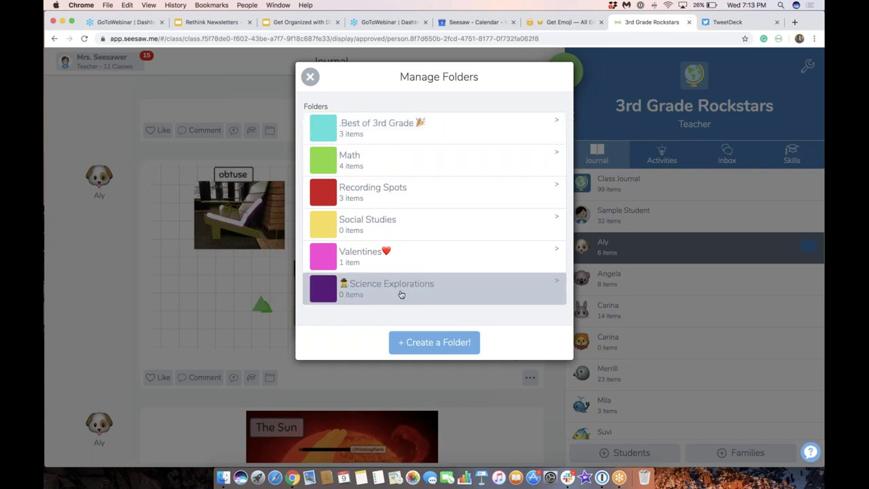
{"action": "left_click", "coordinate": [310, 77]}
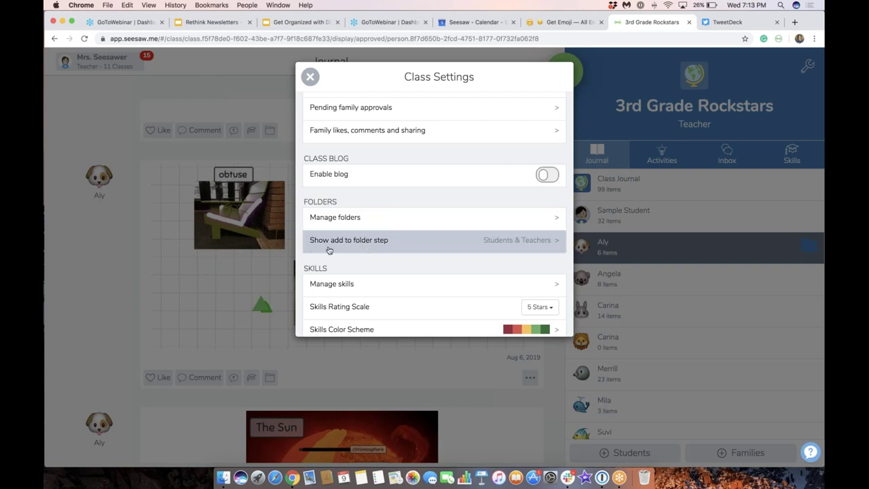
Review the options for who is shown the add to folder step, and return to the class journal
{"action": "left_click", "coordinate": [387, 247]}
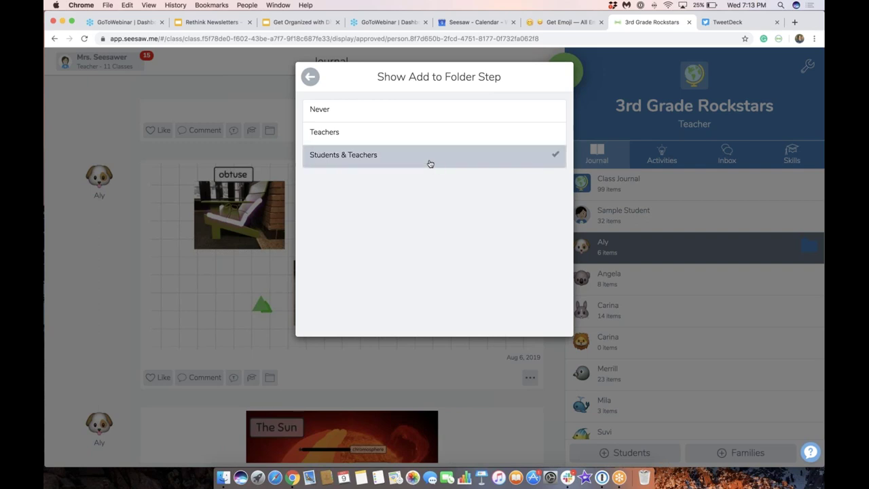
{"action": "left_click", "coordinate": [310, 78]}
{"action": "left_click", "coordinate": [309, 77]}
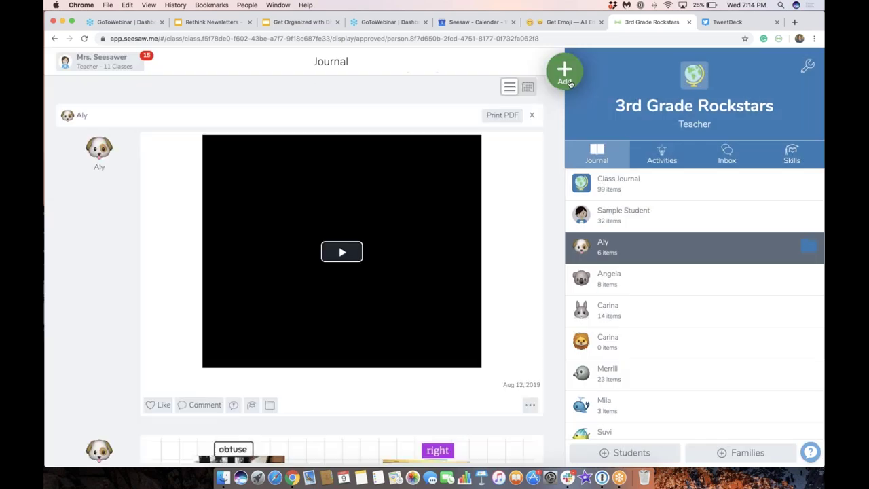
Start a new student work post as a drawing and sketch a blue heart on the blank canvas
{"action": "scroll", "coordinate": [475, 210], "scroll_direction": "down", "scroll_amount": 3}
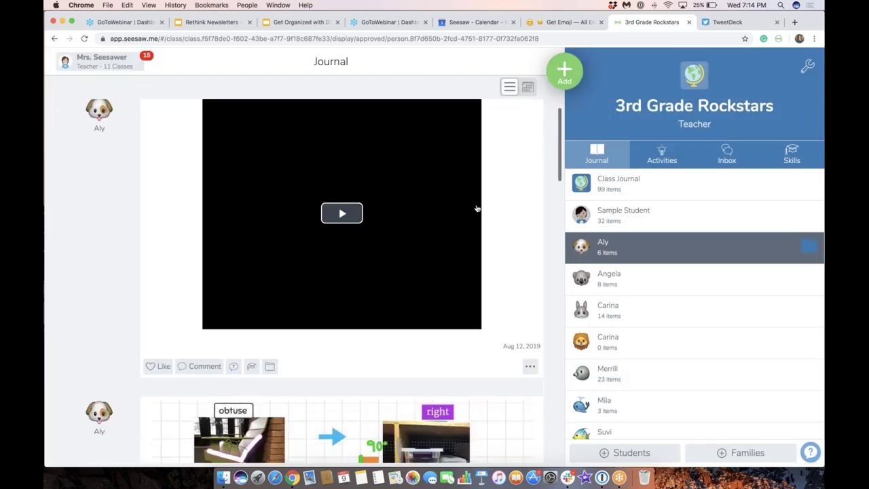
{"action": "left_click", "coordinate": [563, 77]}
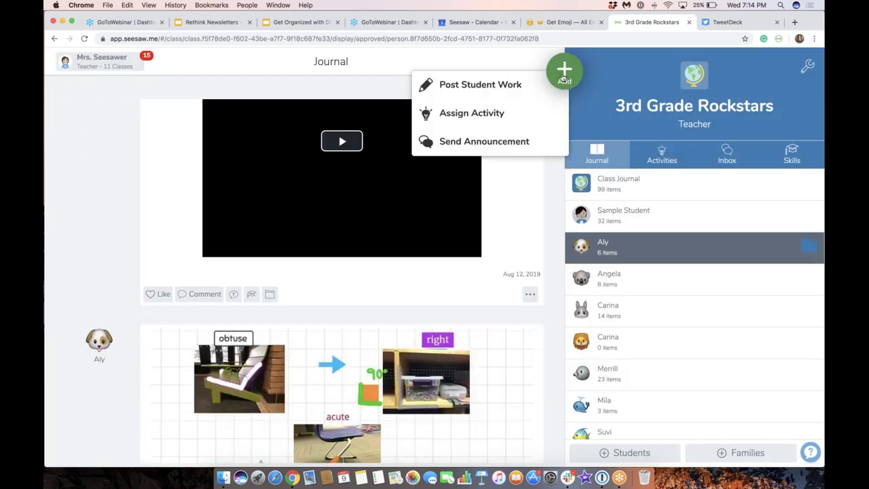
{"action": "left_click", "coordinate": [495, 91]}
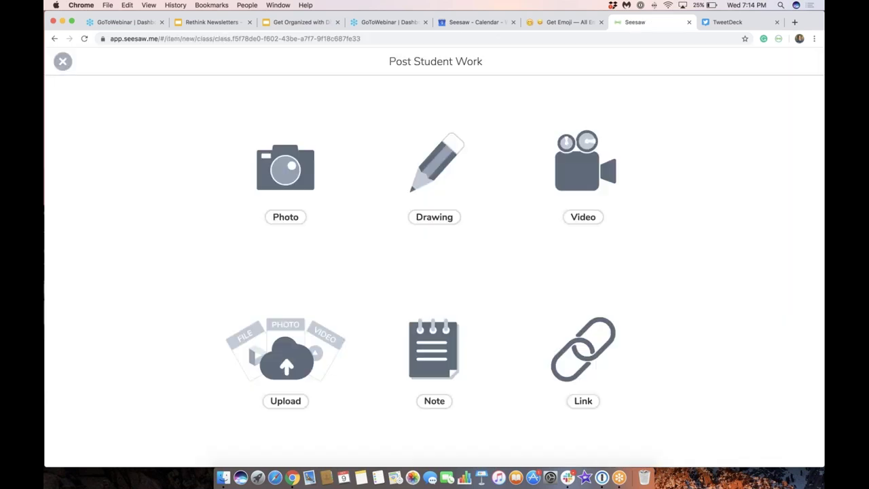
{"action": "left_click", "coordinate": [436, 170]}
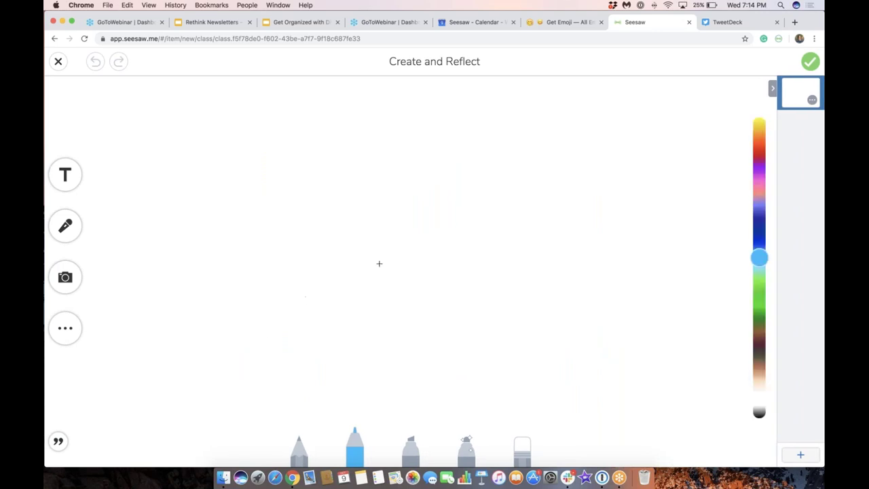
{"action": "left_click_drag", "start_coordinate": [338, 190], "coordinate": [420, 343]}
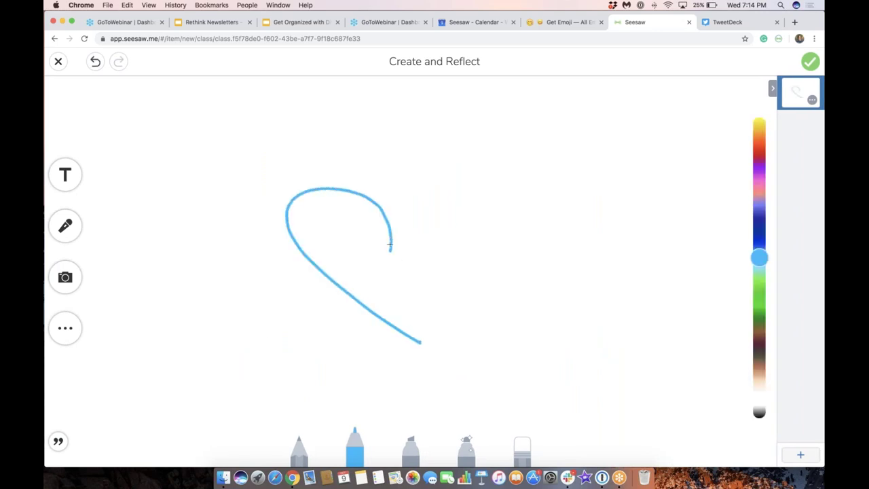
{"action": "mouse_move", "coordinate": [389, 244]}
{"action": "left_mouse_down"}
{"action": "mouse_move", "coordinate": [455, 199]}
{"action": "mouse_move", "coordinate": [432, 327]}
{"action": "mouse_move", "coordinate": [420, 343]}
{"action": "left_mouse_up"}
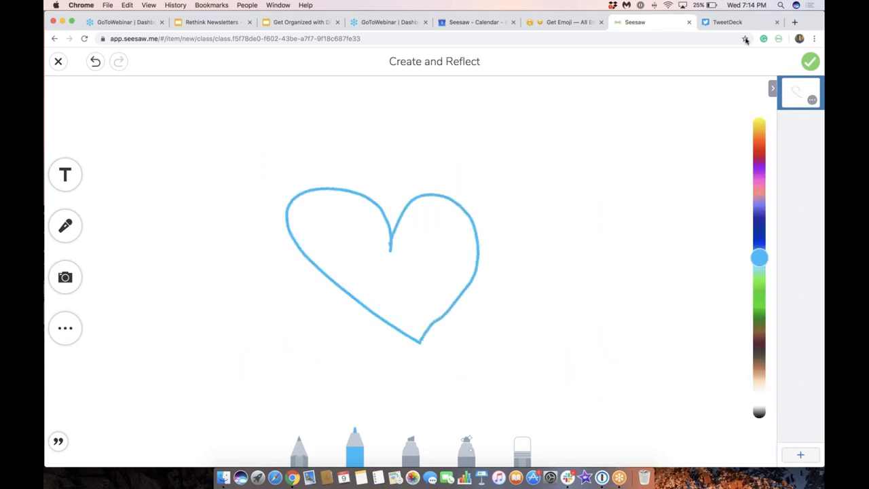
Post the heart drawing to Sample Student's journal and file it in the Science Explorations folder
{"action": "left_click", "coordinate": [811, 62]}
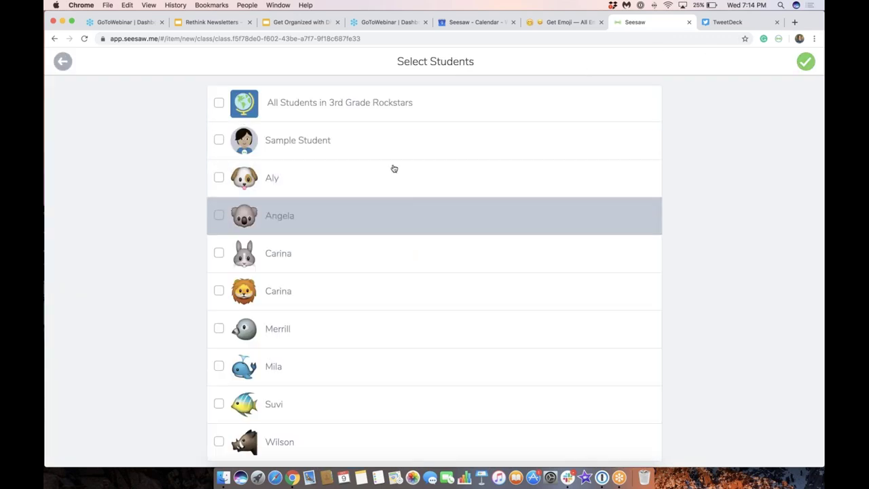
{"action": "left_click", "coordinate": [218, 140]}
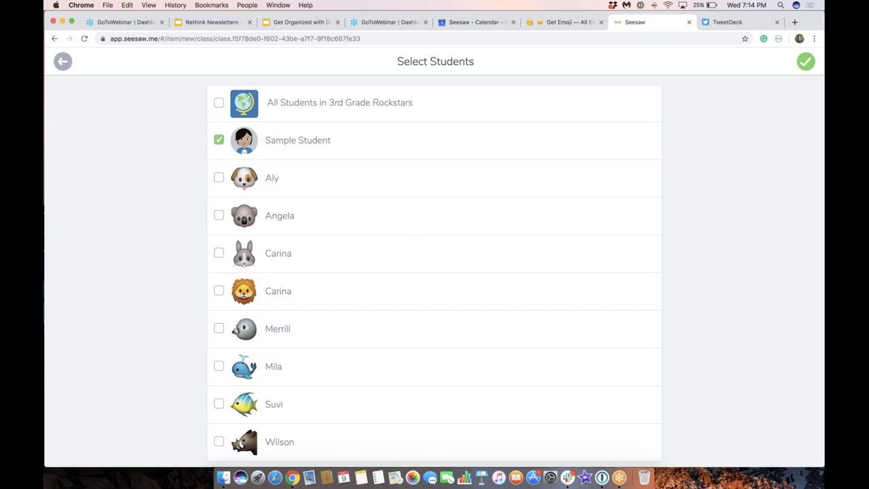
{"action": "left_click", "coordinate": [806, 64]}
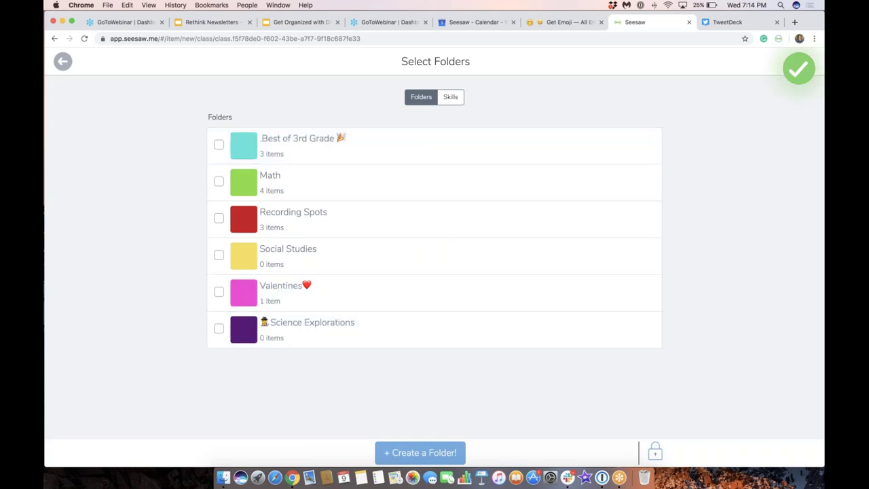
{"action": "left_click", "coordinate": [220, 329]}
{"action": "left_click", "coordinate": [798, 69]}
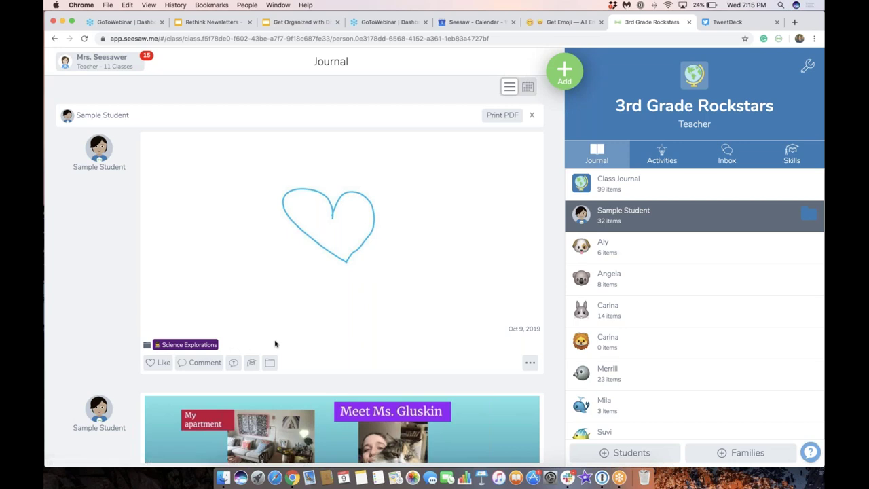
File Sample Student's teacher introduction collage in both the Social Studies and Best of 3rd Grade folders
{"action": "scroll", "coordinate": [275, 343], "scroll_direction": "down", "scroll_amount": 8}
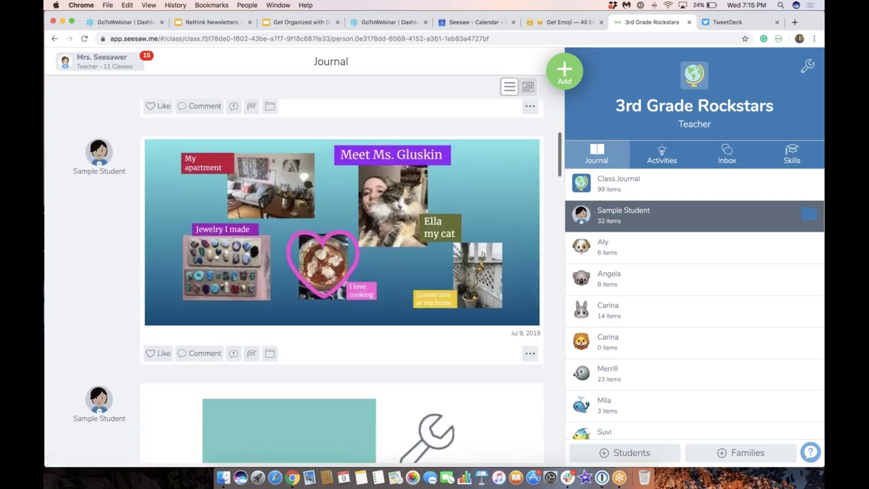
{"action": "scroll", "coordinate": [314, 411], "scroll_direction": "up", "scroll_amount": 2}
{"action": "scroll", "coordinate": [314, 411], "scroll_direction": "down", "scroll_amount": 1}
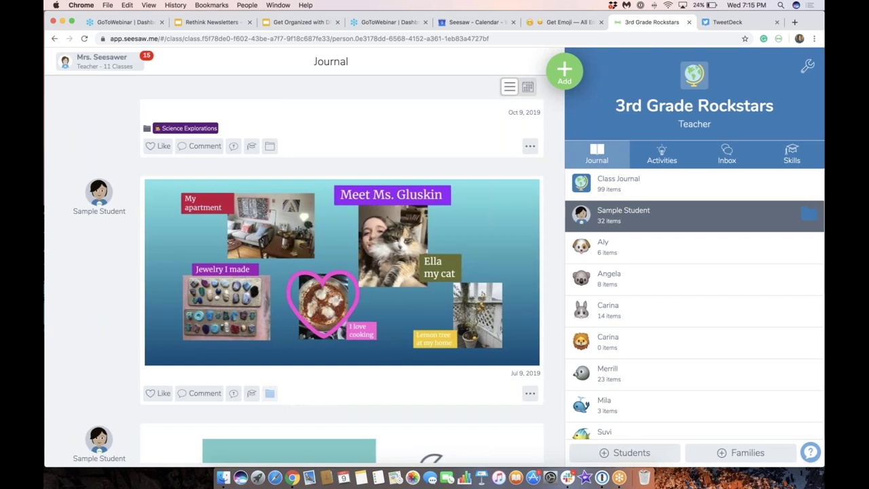
{"action": "left_click", "coordinate": [270, 393]}
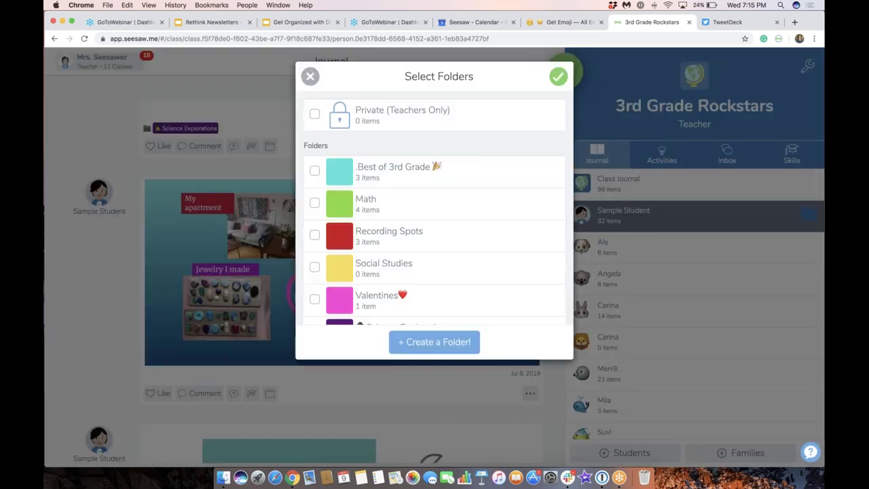
{"action": "left_click", "coordinate": [314, 203]}
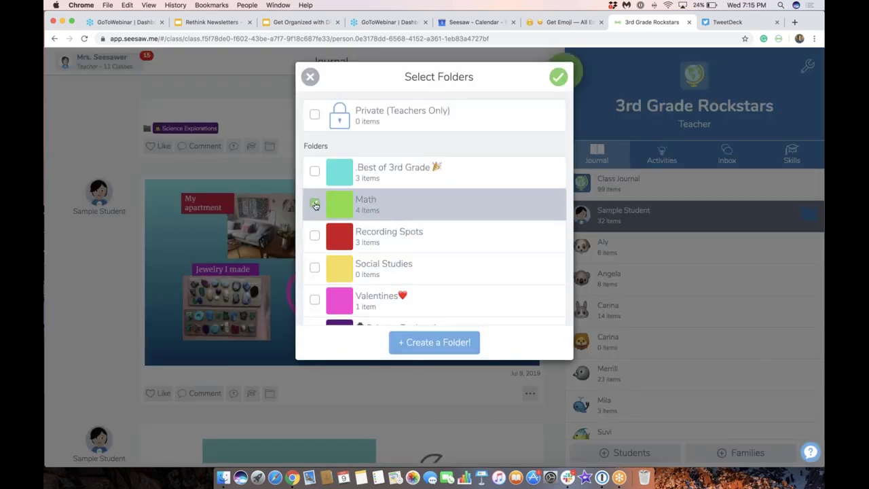
{"action": "left_click", "coordinate": [314, 267]}
{"action": "left_click", "coordinate": [315, 204]}
{"action": "scroll", "coordinate": [316, 301], "scroll_direction": "down", "scroll_amount": 1}
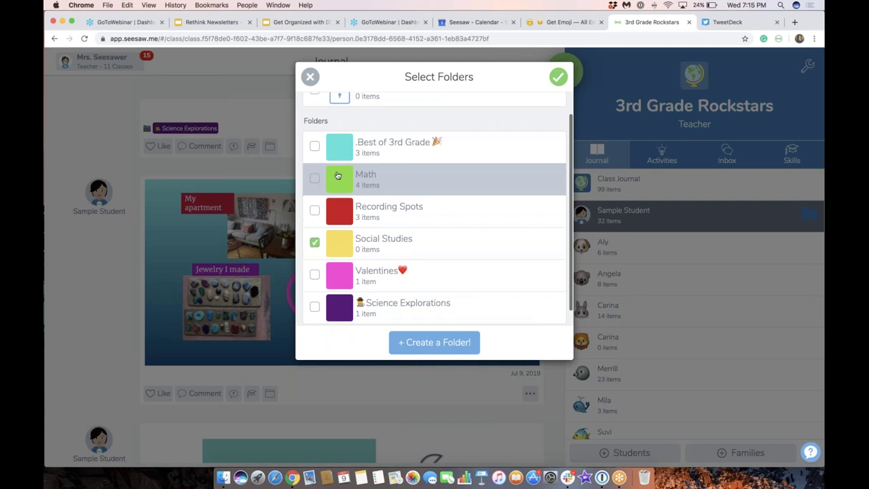
{"action": "left_click", "coordinate": [314, 146]}
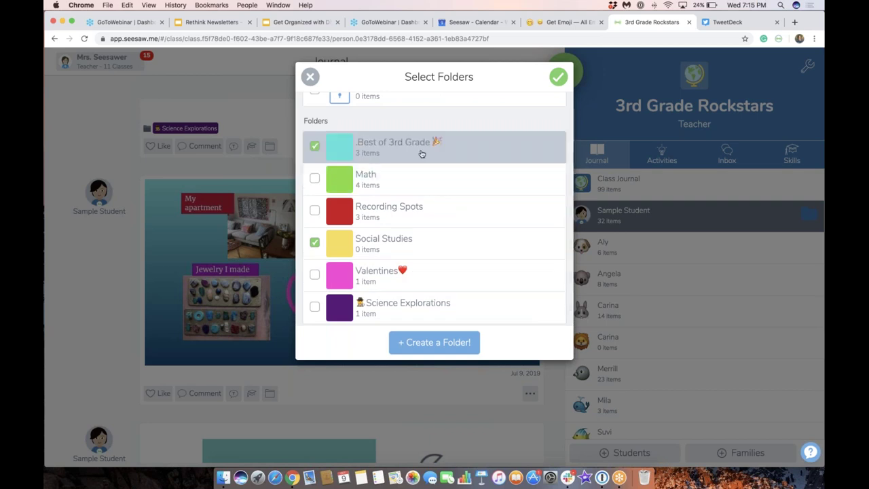
{"action": "left_click", "coordinate": [558, 78]}
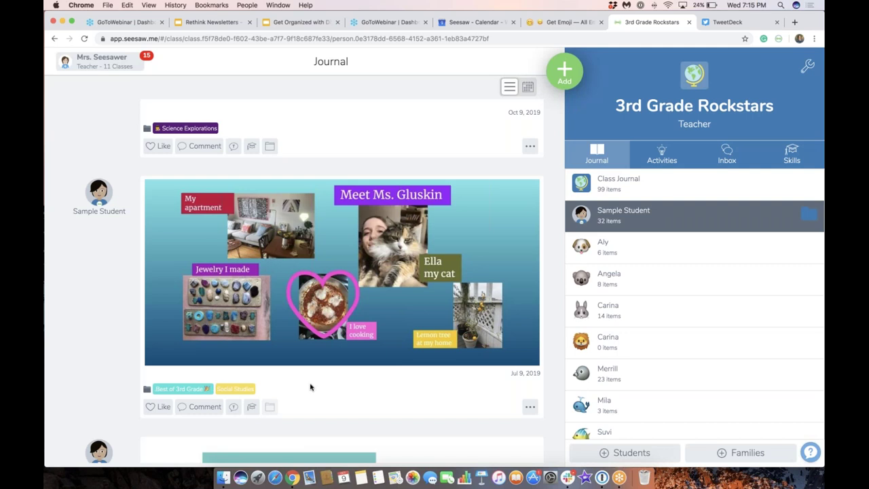
Add Sample Student's "Archive your FREE classes" video post to the Math folder
{"action": "scroll", "coordinate": [311, 386], "scroll_direction": "down", "scroll_amount": 5}
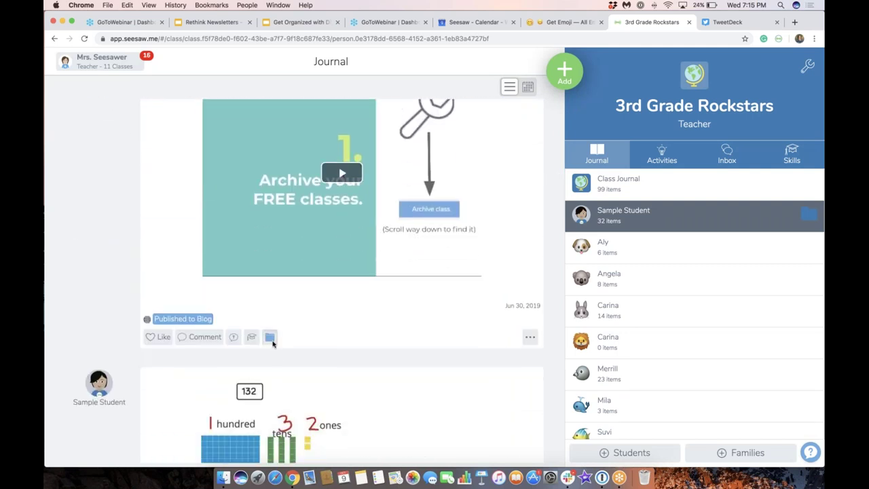
{"action": "left_click", "coordinate": [271, 341]}
{"action": "left_click", "coordinate": [314, 203]}
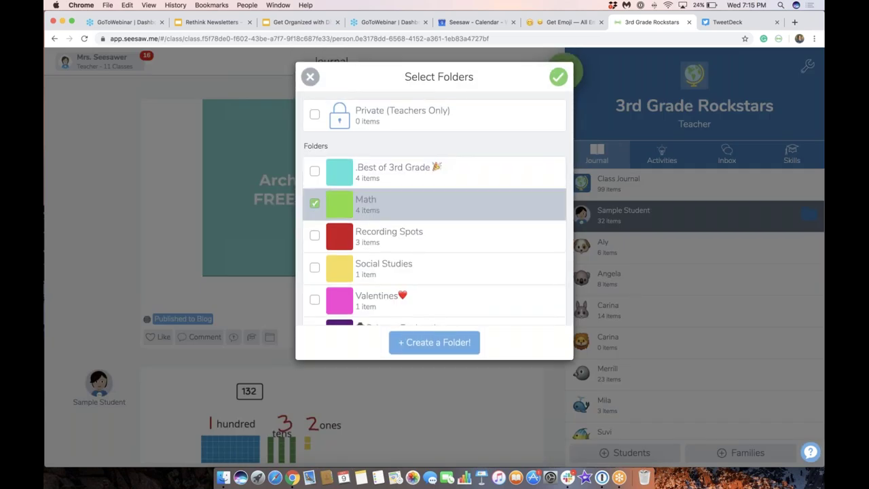
{"action": "left_click", "coordinate": [557, 78]}
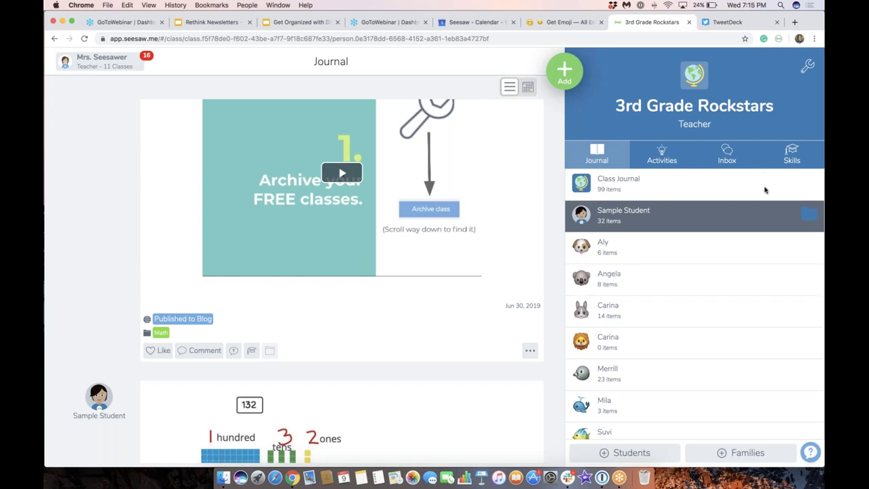
Filter the Class Journal by the Math folder and look through the whole class's math posts
{"action": "left_click", "coordinate": [585, 187]}
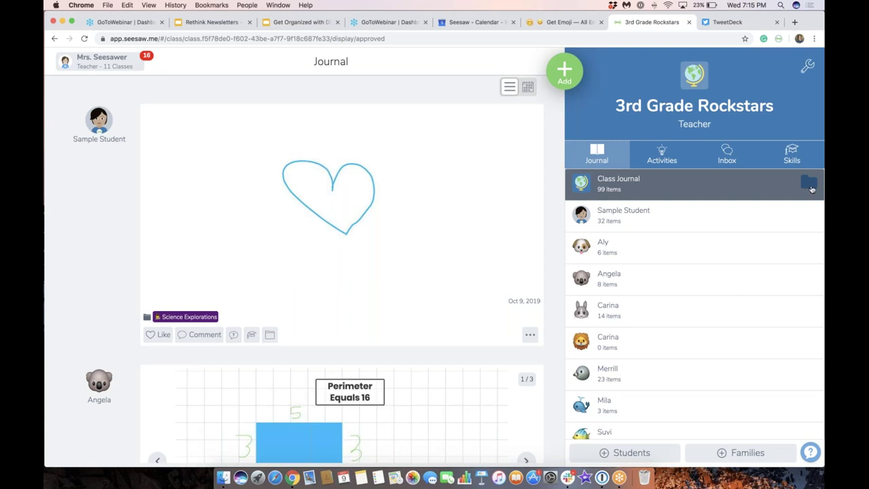
{"action": "left_click", "coordinate": [811, 188]}
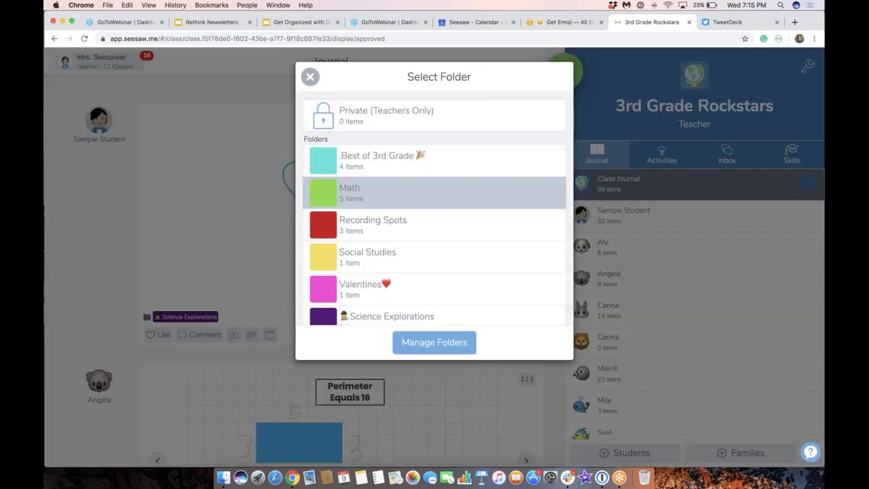
{"action": "left_click", "coordinate": [418, 196]}
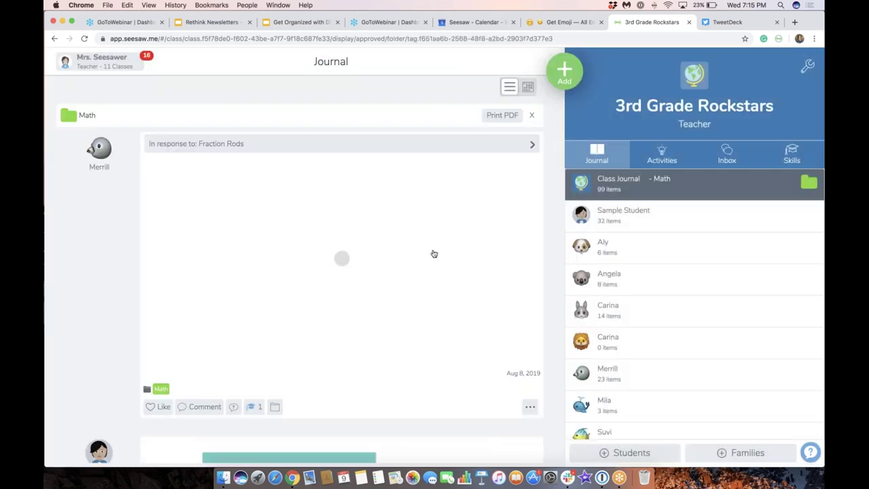
{"action": "scroll", "coordinate": [433, 254], "scroll_direction": "down", "scroll_amount": 10}
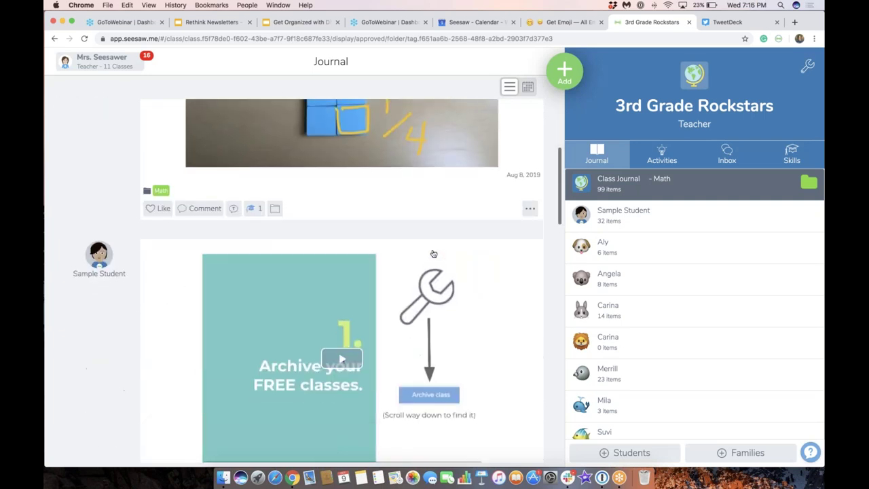
{"action": "scroll", "coordinate": [434, 281], "scroll_direction": "down", "scroll_amount": 10}
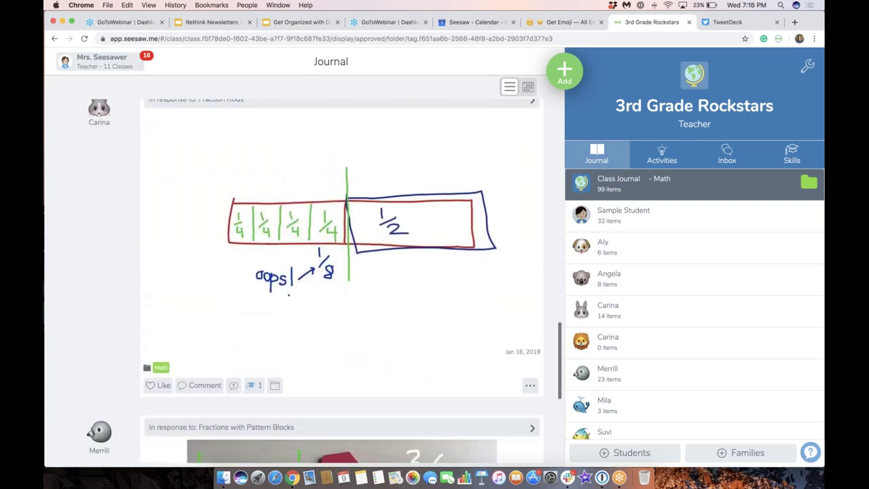
{"action": "scroll", "coordinate": [302, 281], "scroll_direction": "up", "scroll_amount": 20}
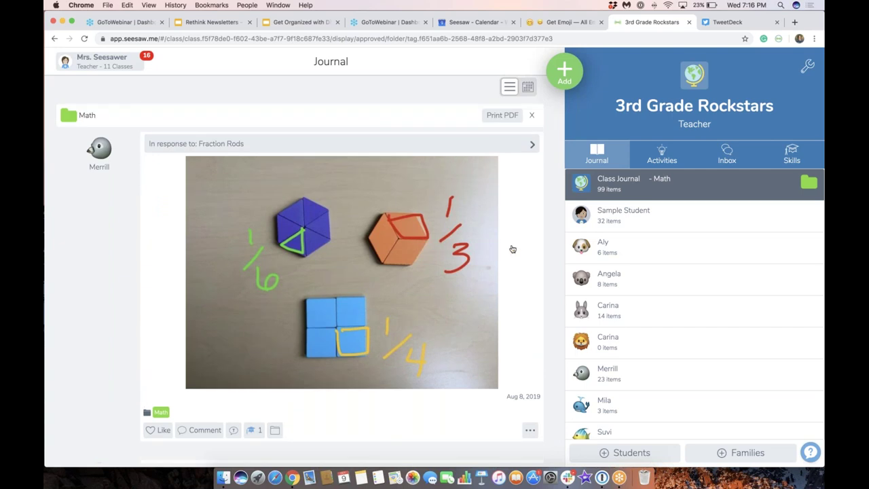
View the Math folder in the journal of the student with the koala icon
{"action": "left_click", "coordinate": [583, 286]}
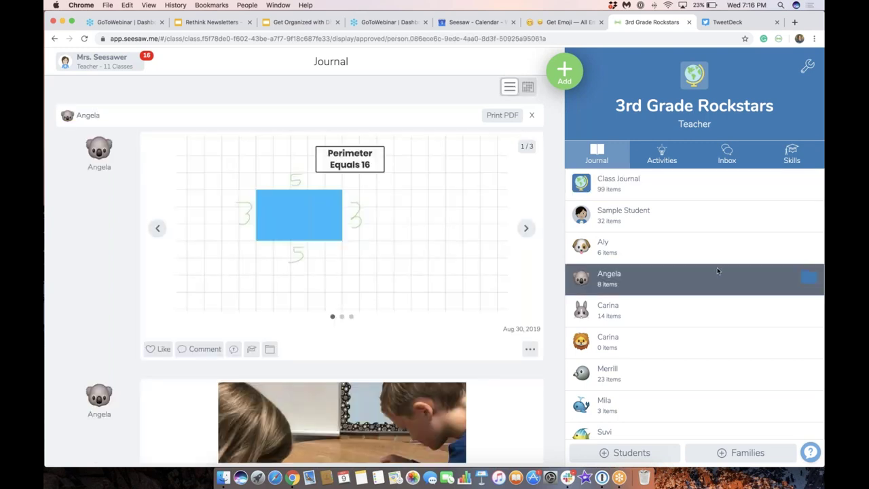
{"action": "left_click", "coordinate": [808, 278]}
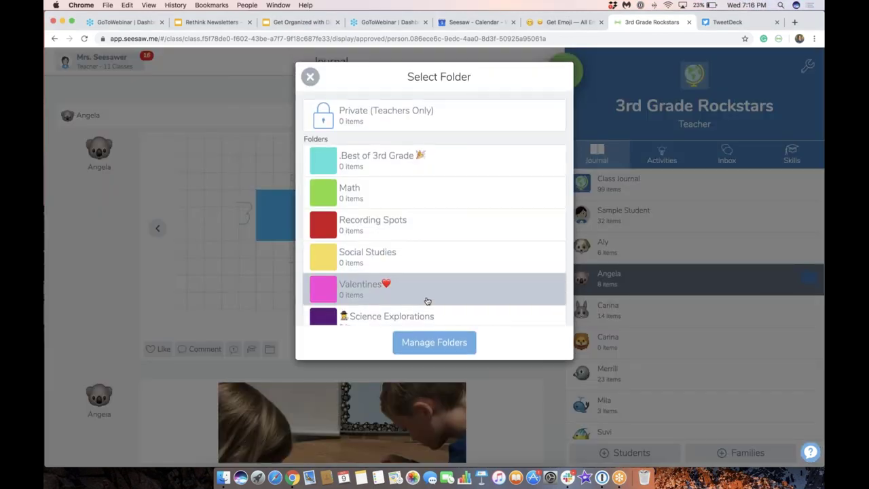
{"action": "scroll", "coordinate": [426, 300], "scroll_direction": "down", "scroll_amount": 1}
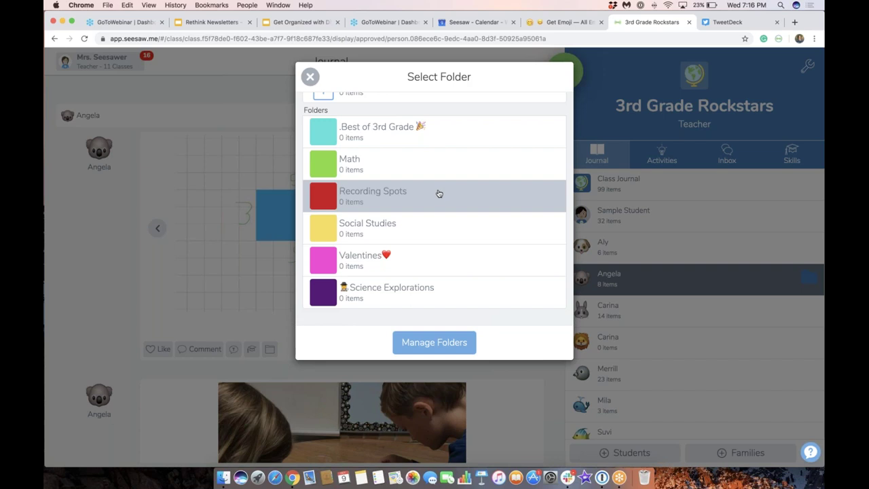
{"action": "left_click", "coordinate": [390, 166]}
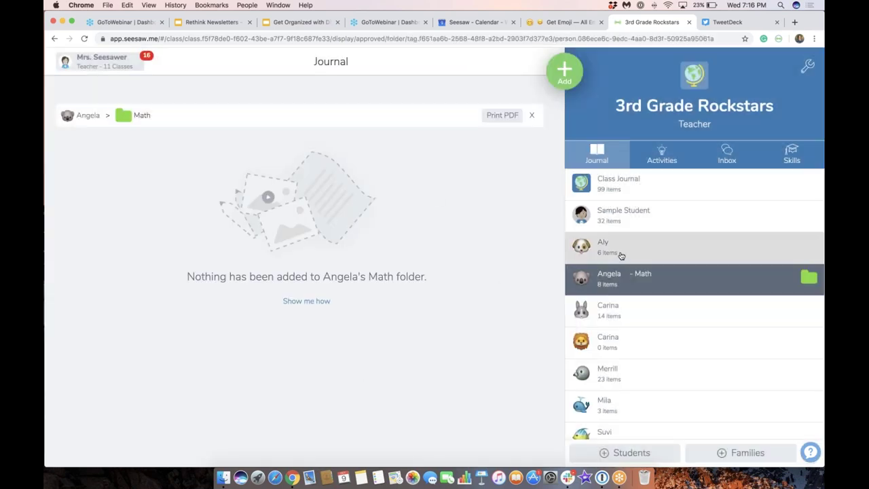
Review the Best of 3rd Grade folder of the student with the rabbit icon and check the folder choices for the Jun 17 post
{"action": "left_click", "coordinate": [630, 316]}
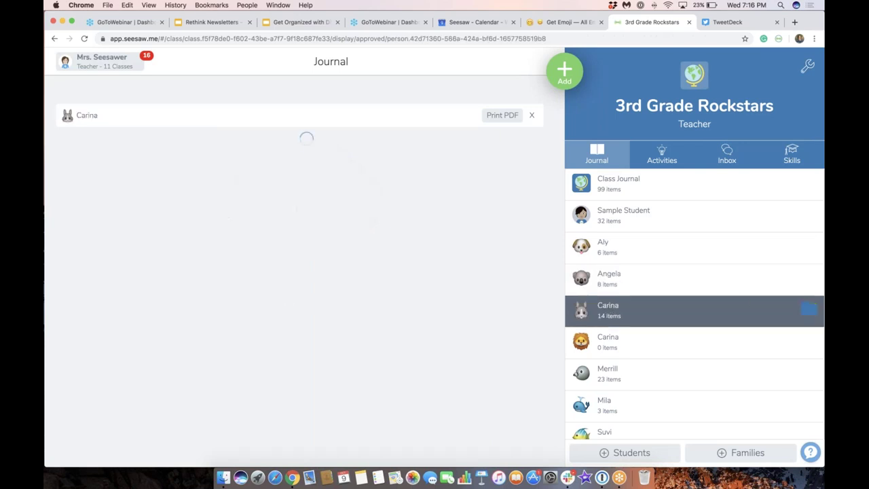
{"action": "left_click", "coordinate": [808, 311]}
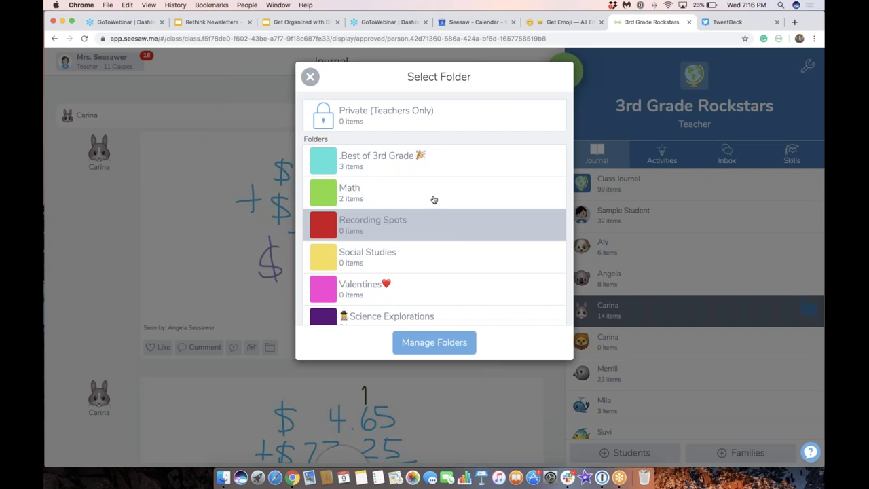
{"action": "left_click", "coordinate": [364, 166]}
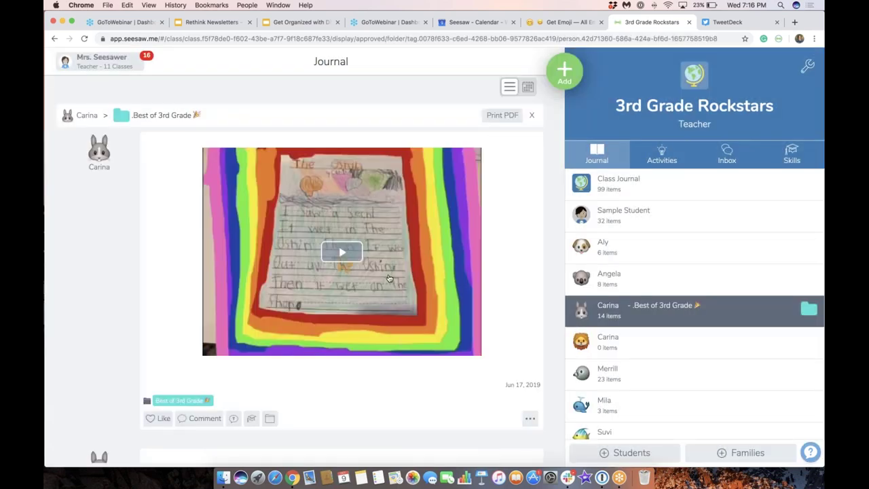
{"action": "scroll", "coordinate": [389, 278], "scroll_direction": "down", "scroll_amount": 10}
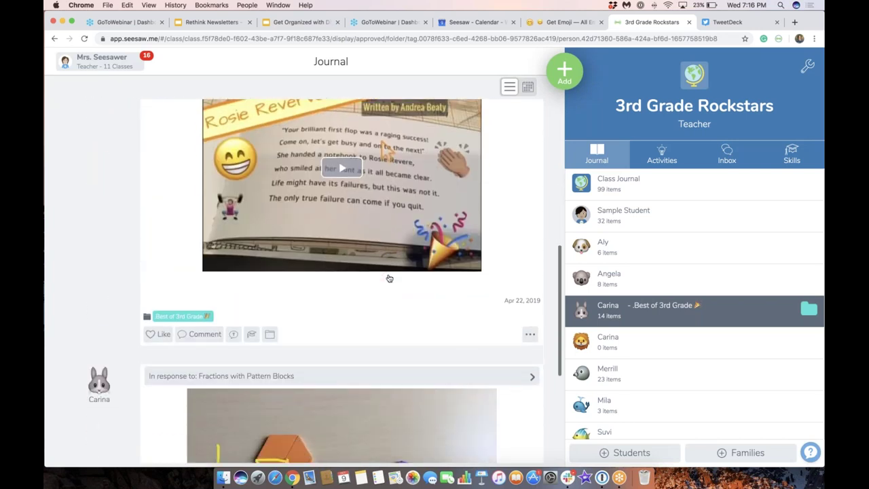
{"action": "scroll", "coordinate": [342, 306], "scroll_direction": "down", "scroll_amount": 2}
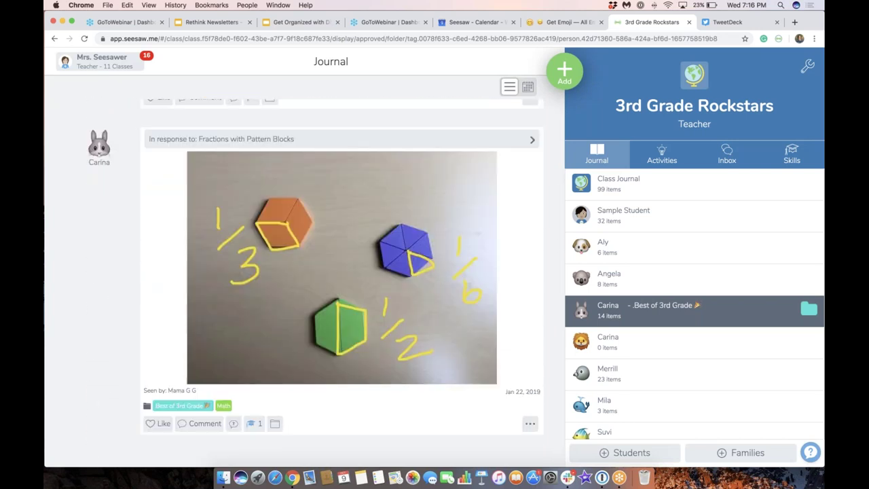
{"action": "scroll", "coordinate": [341, 279], "scroll_direction": "up", "scroll_amount": 10}
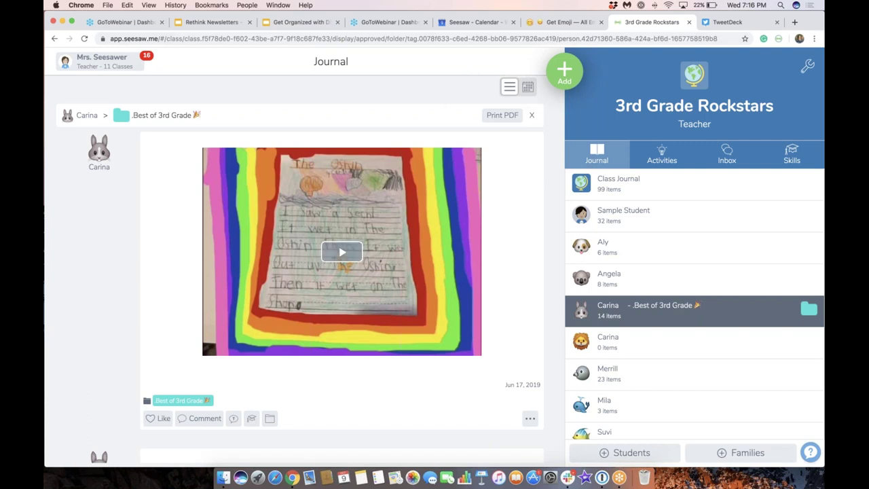
{"action": "left_click", "coordinate": [269, 418]}
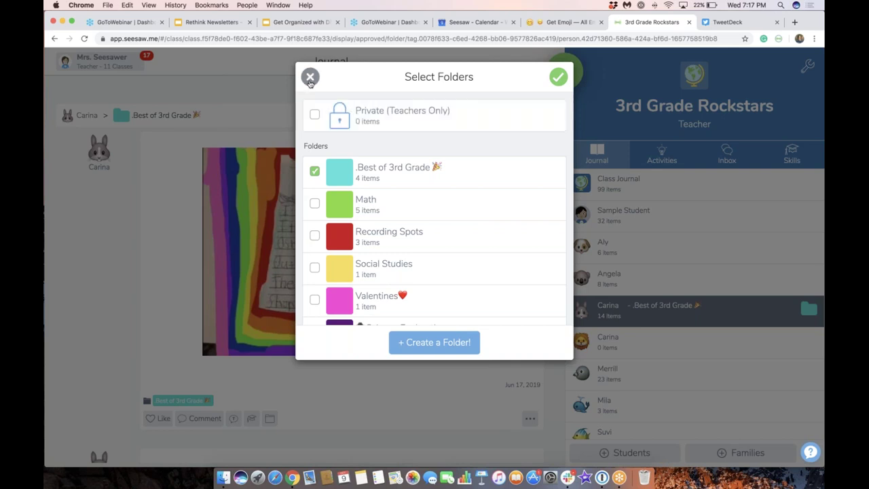
{"action": "left_click", "coordinate": [311, 77]}
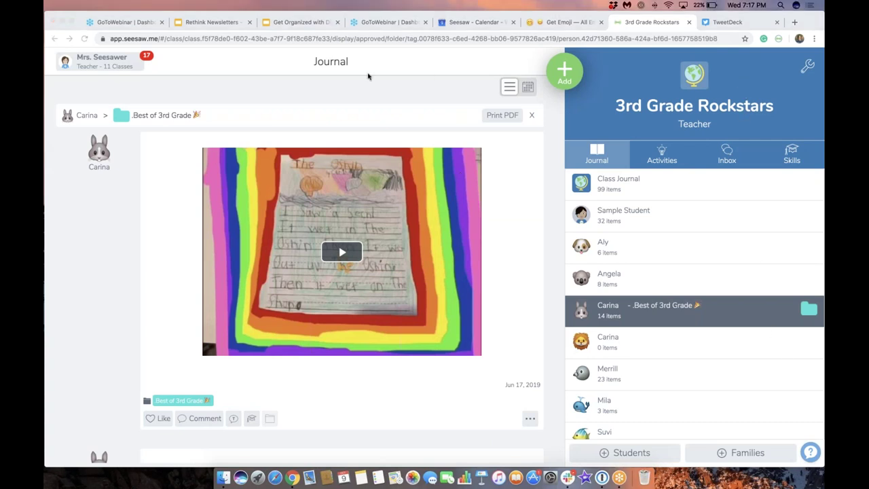
Switch to the "Get Organized" Google Slides presentation and show the "Get organized with folders!" slide in full screen
{"action": "left_click", "coordinate": [302, 24]}
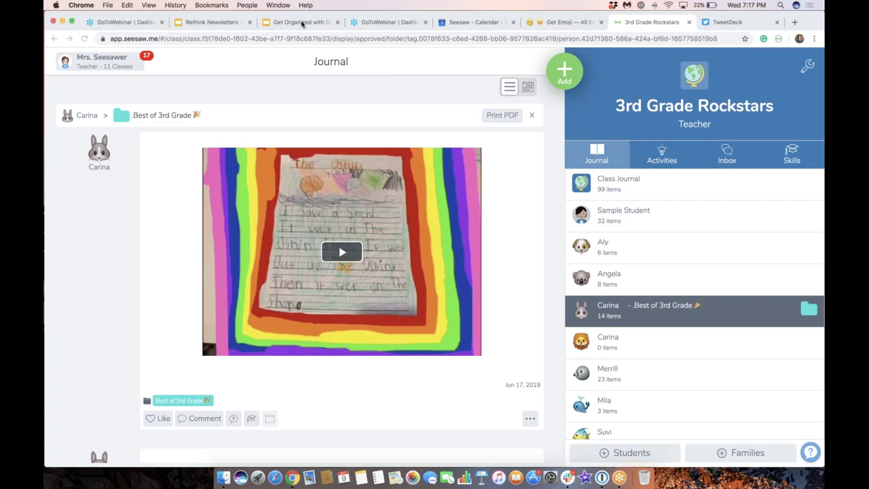
{"action": "left_click", "coordinate": [302, 23]}
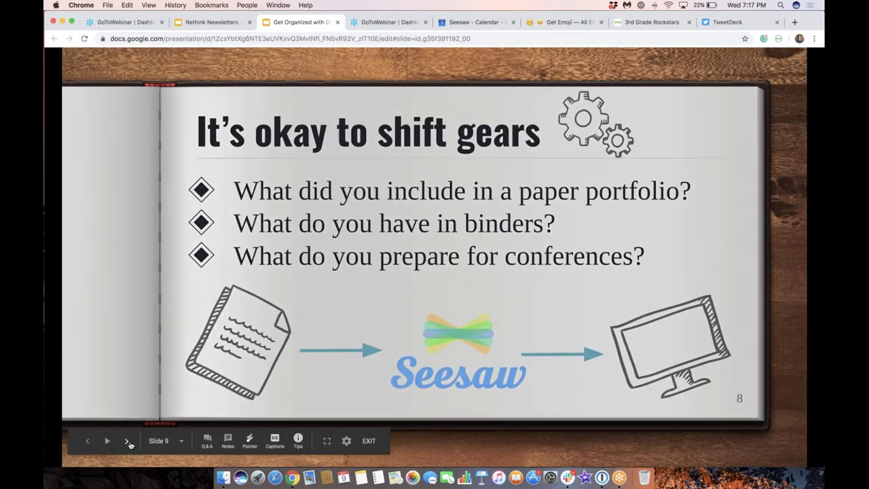
{"action": "left_click", "coordinate": [128, 442]}
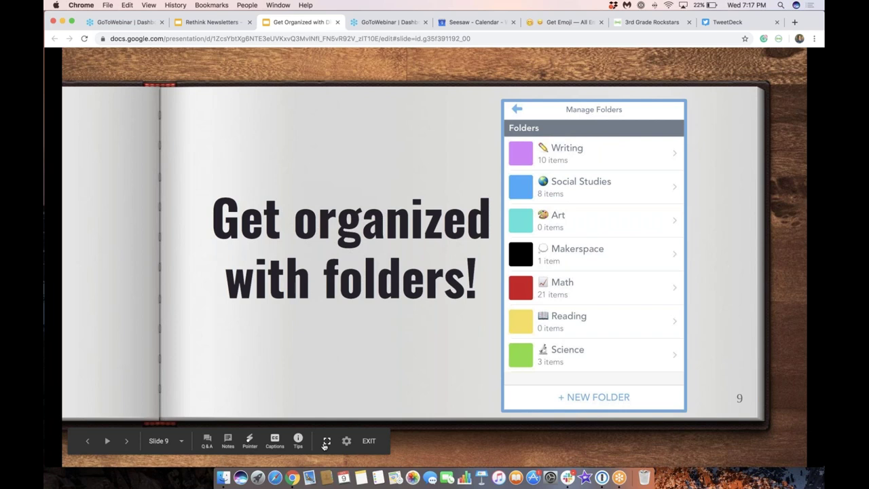
{"action": "left_click", "coordinate": [325, 442]}
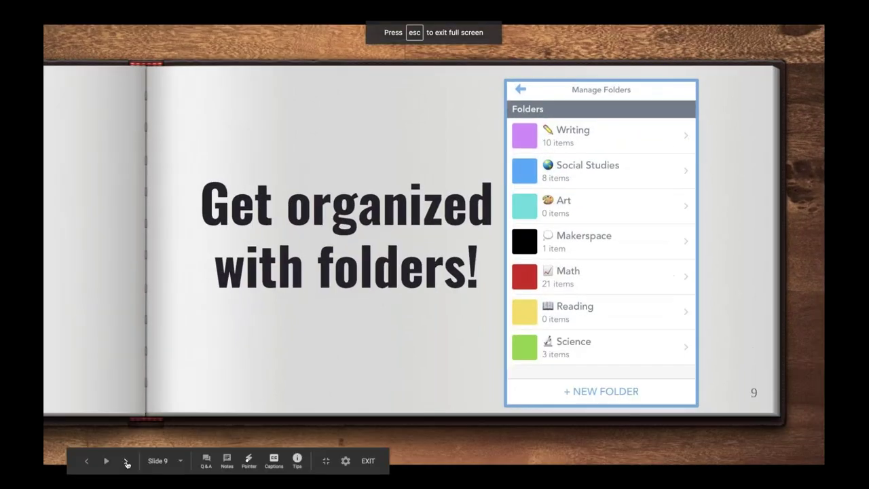
Present the slides from "Folder Basics" through "Tag an activity with a folder" and leave full screen
{"action": "left_click", "coordinate": [126, 462]}
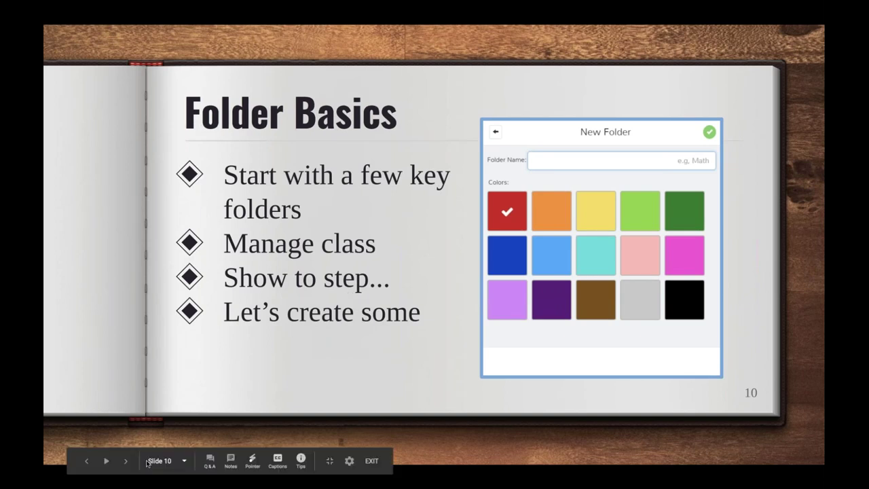
{"action": "left_click", "coordinate": [127, 462]}
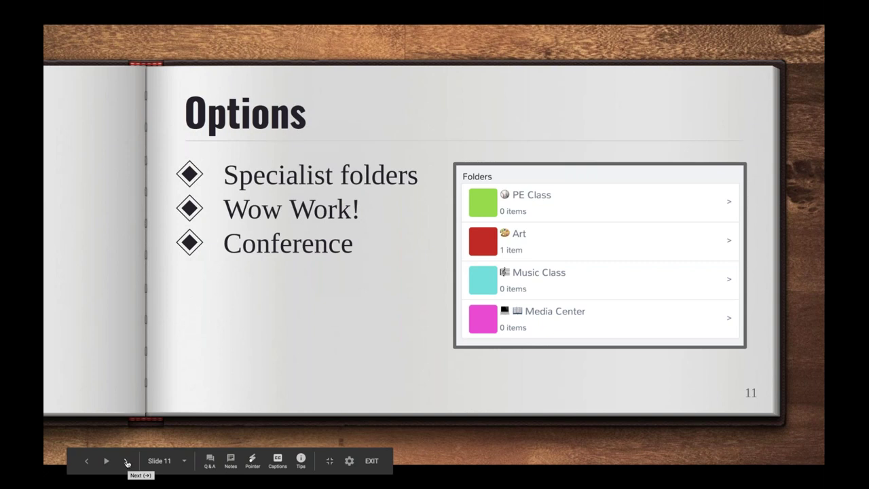
{"action": "left_click", "coordinate": [127, 462]}
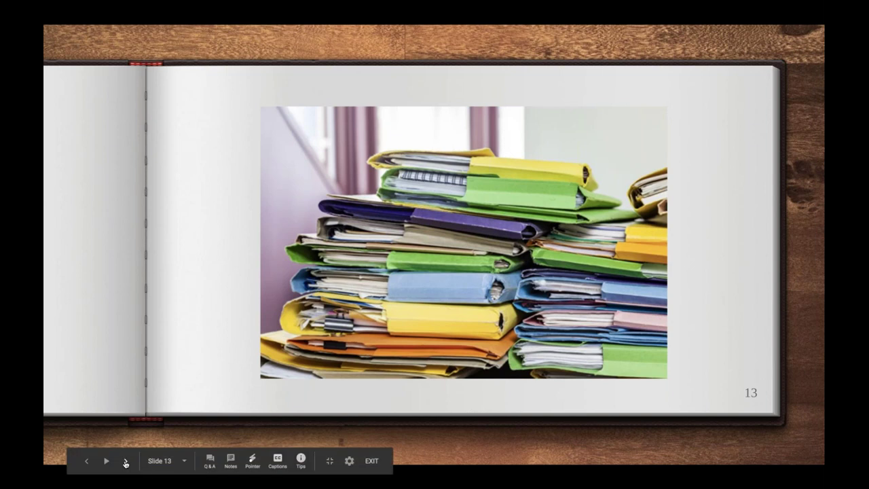
{"action": "left_click", "coordinate": [126, 462]}
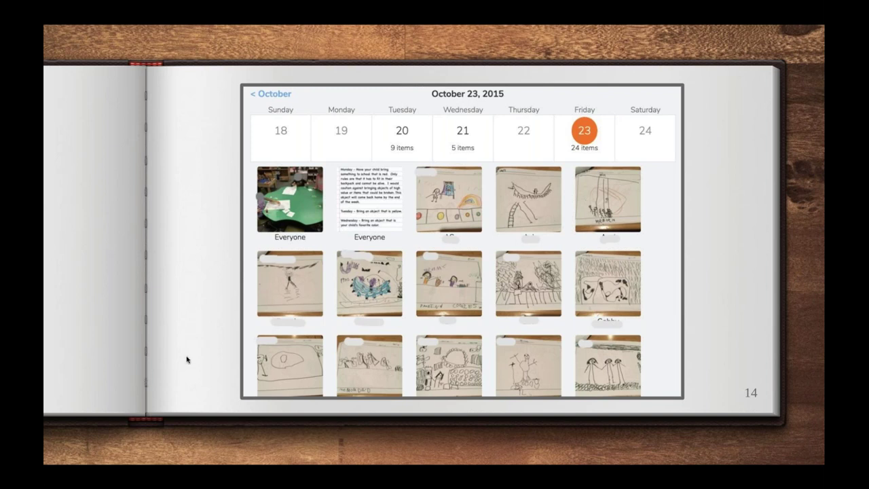
{"action": "mouse_move", "coordinate": [195, 421]}
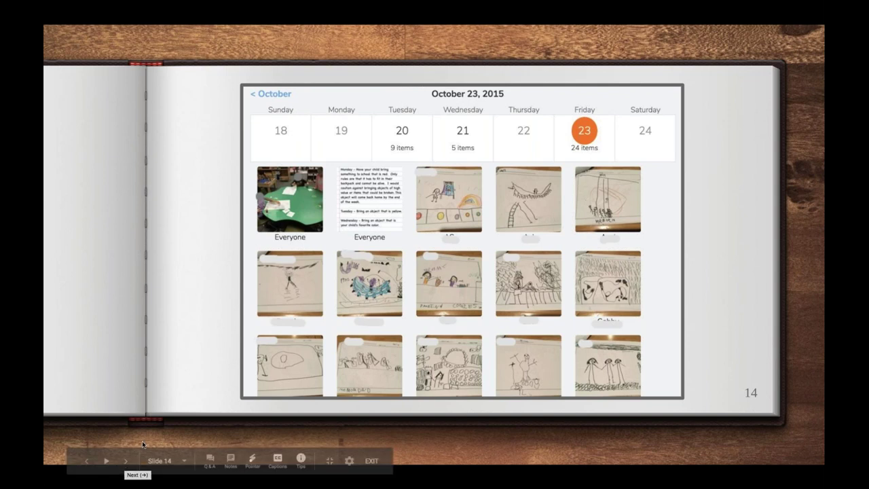
{"action": "left_click", "coordinate": [126, 461]}
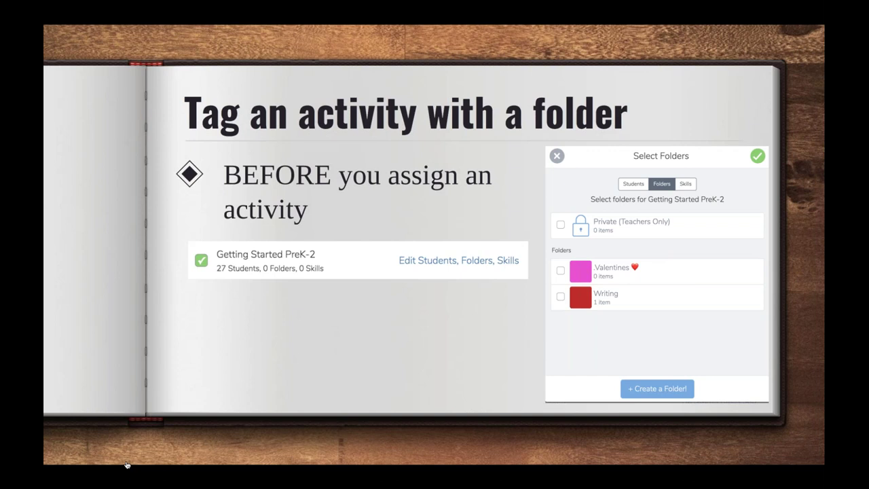
{"action": "mouse_move", "coordinate": [210, 458]}
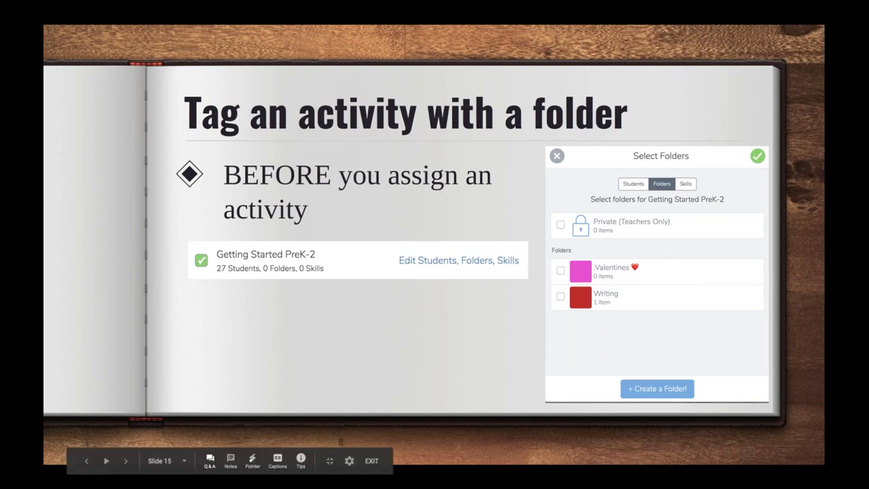
{"action": "left_click", "coordinate": [329, 461]}
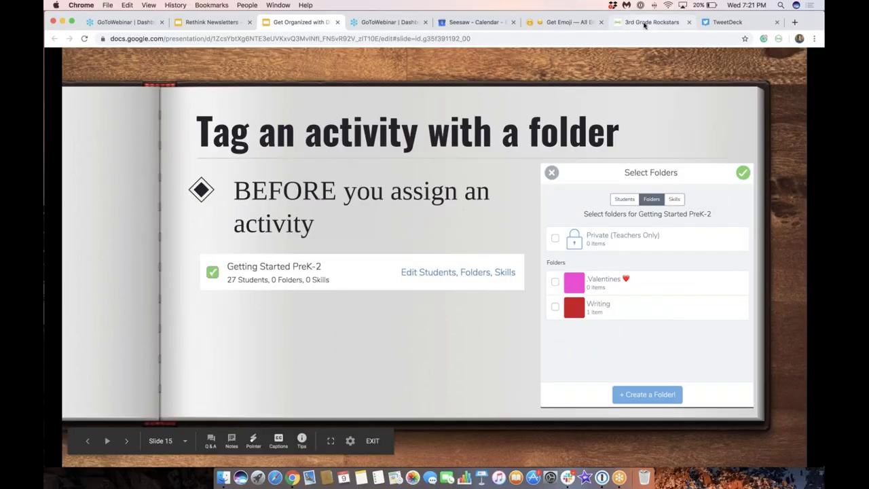
Switch to the Seesaw class 3rd Grade Rockstars, glance through the Best of 3rd Grade posts and return to the full class journal
{"action": "left_click", "coordinate": [650, 21]}
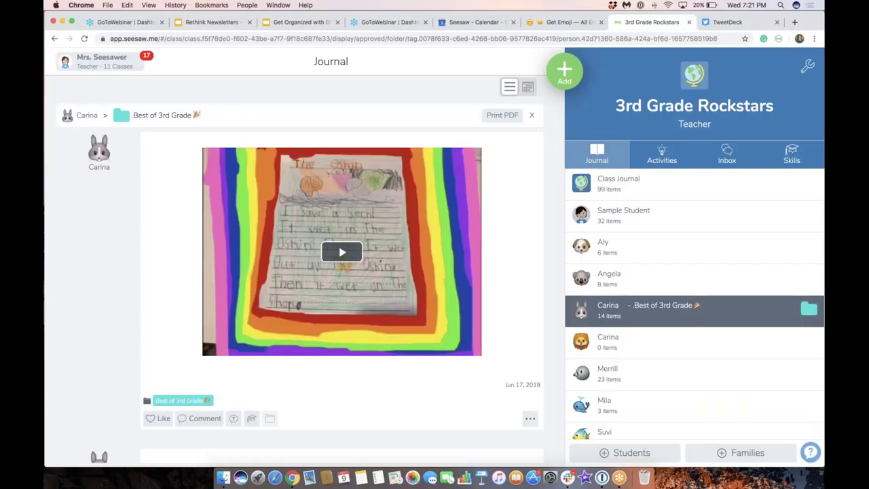
{"action": "scroll", "coordinate": [393, 321], "scroll_direction": "down", "scroll_amount": 10}
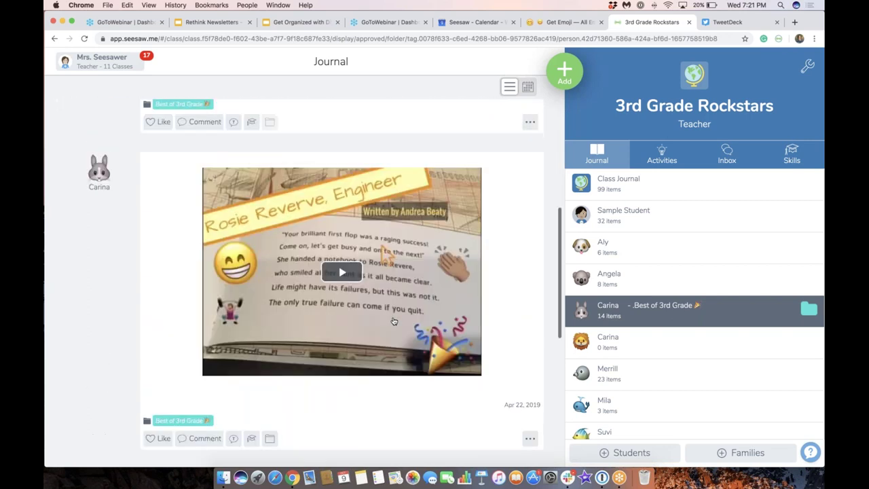
{"action": "scroll", "coordinate": [393, 321], "scroll_direction": "up", "scroll_amount": 4}
{"action": "scroll", "coordinate": [394, 321], "scroll_direction": "up", "scroll_amount": 5}
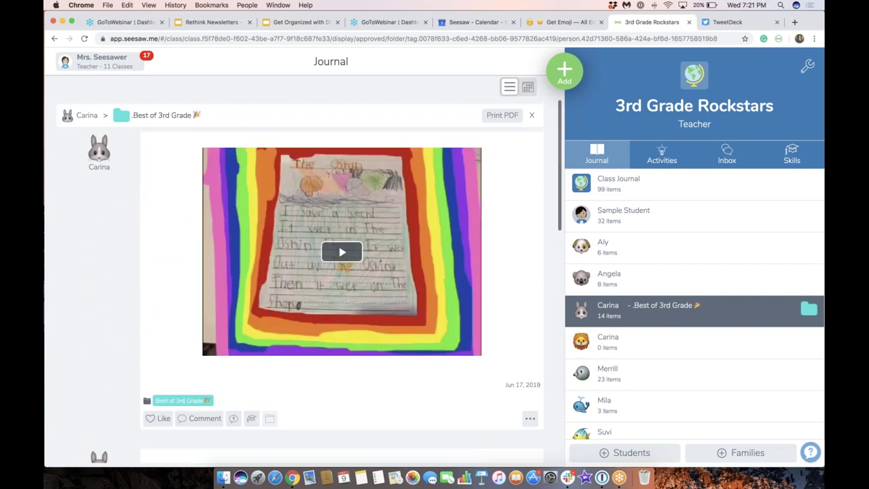
{"action": "left_click", "coordinate": [598, 155]}
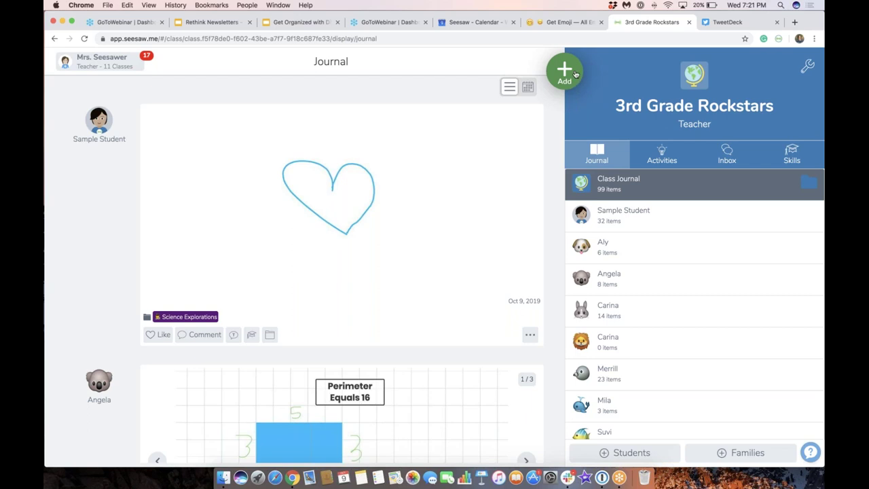
Find "Activity 3: Write and Reflect" in the community collection "Getting Started with Seesaw in 3rd Grade" and start assigning it
{"action": "left_click", "coordinate": [575, 74]}
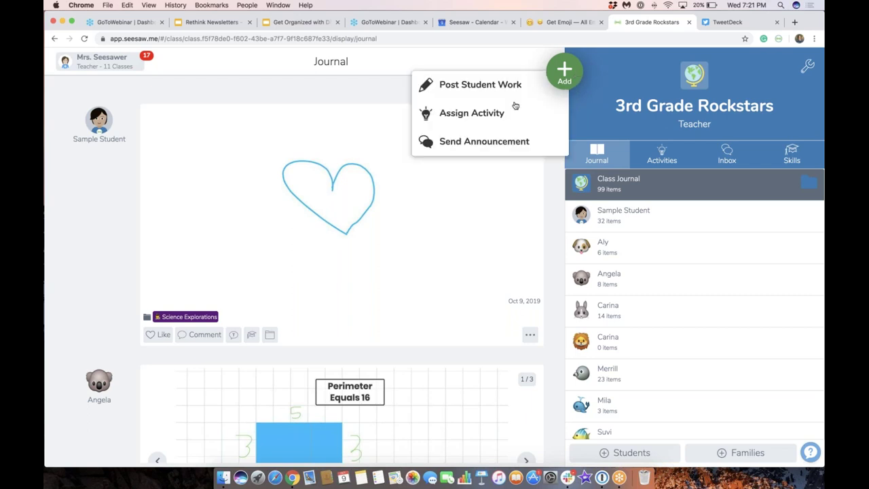
{"action": "left_click", "coordinate": [464, 118]}
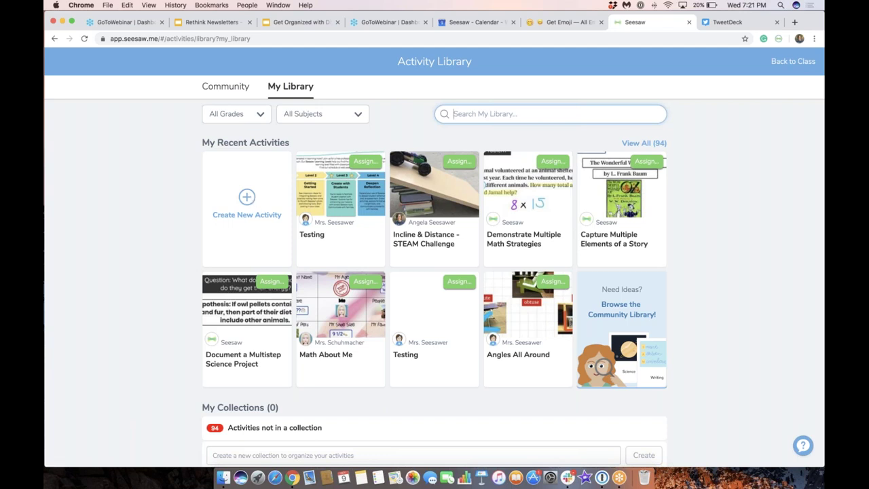
{"action": "left_click", "coordinate": [230, 89]}
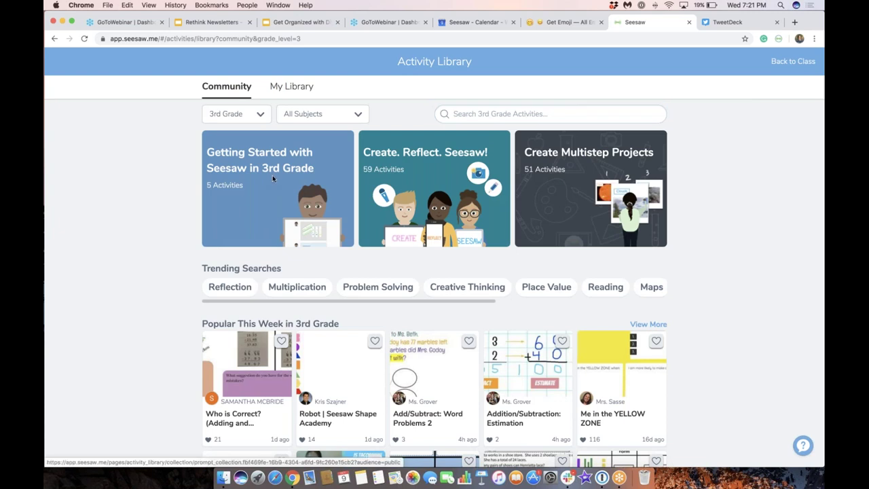
{"action": "left_click", "coordinate": [272, 175]}
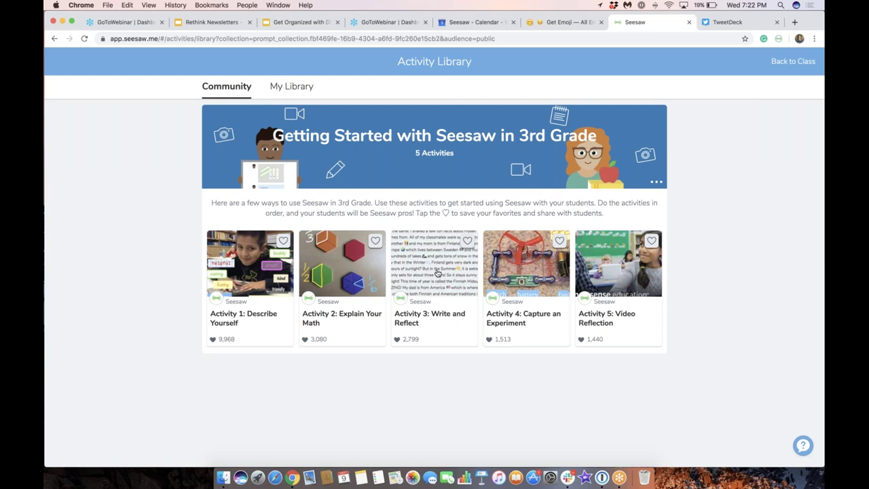
{"action": "left_click", "coordinate": [438, 273]}
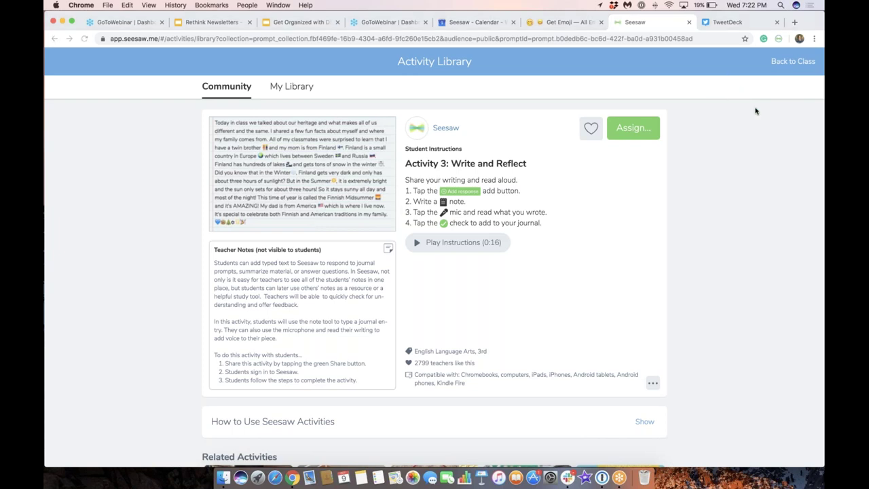
{"action": "left_click", "coordinate": [630, 130]}
{"action": "left_click", "coordinate": [630, 130]}
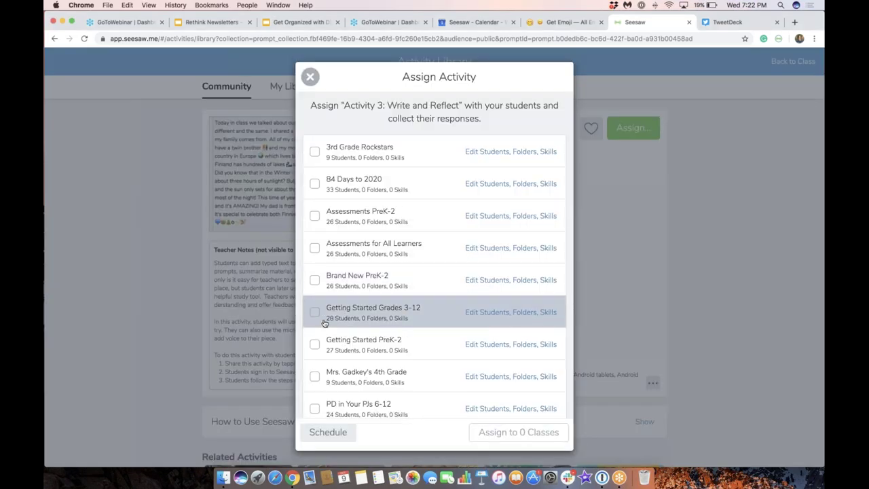
Try tagging the assignment for the Getting Started PreK-2 class with the Writing folder, and deselect that class
{"action": "scroll", "coordinate": [324, 323], "scroll_direction": "down", "scroll_amount": 3}
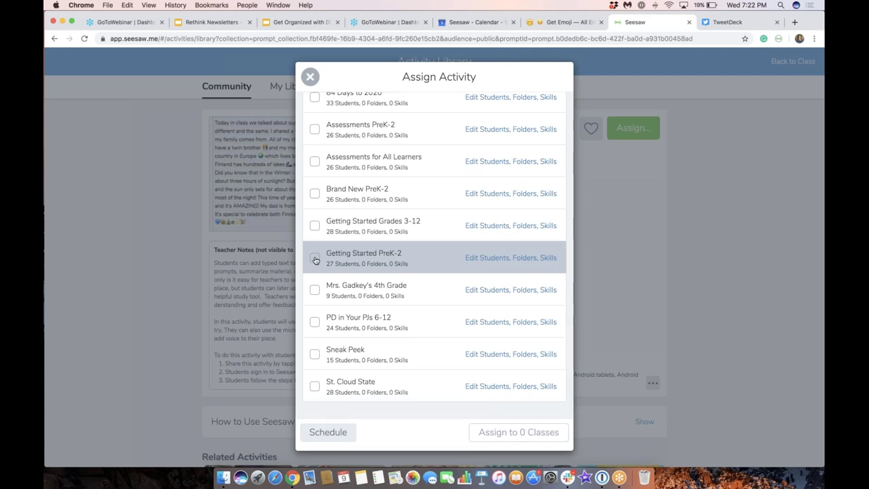
{"action": "left_click", "coordinate": [315, 259]}
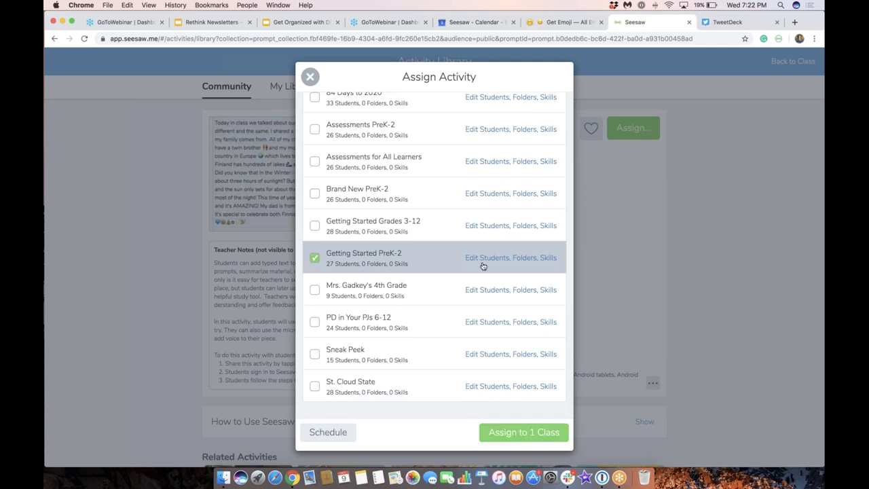
{"action": "left_click", "coordinate": [525, 261]}
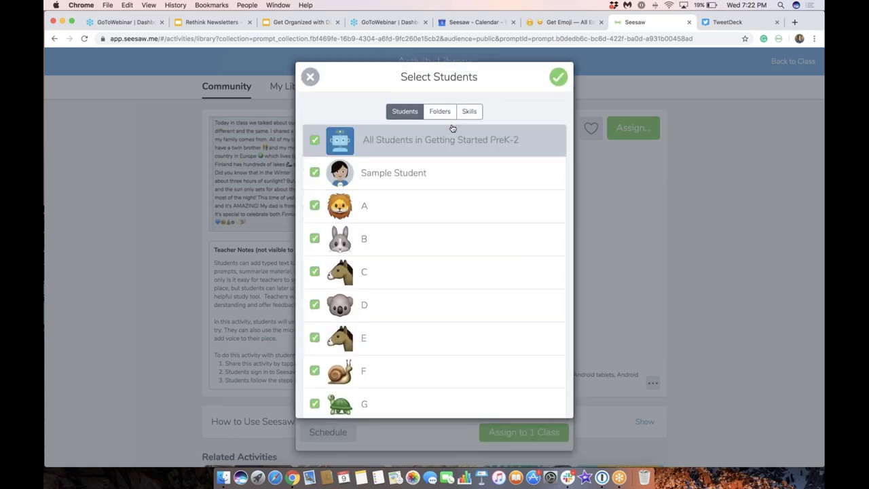
{"action": "left_click", "coordinate": [442, 115]}
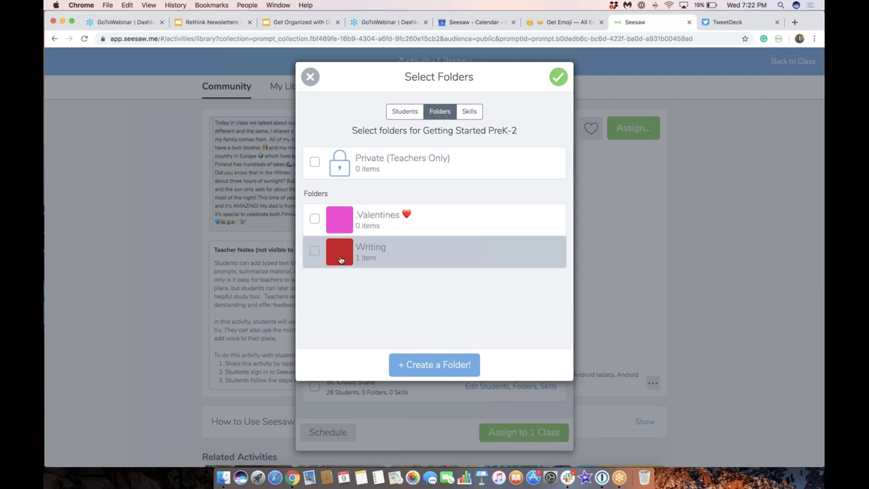
{"action": "left_click", "coordinate": [315, 253]}
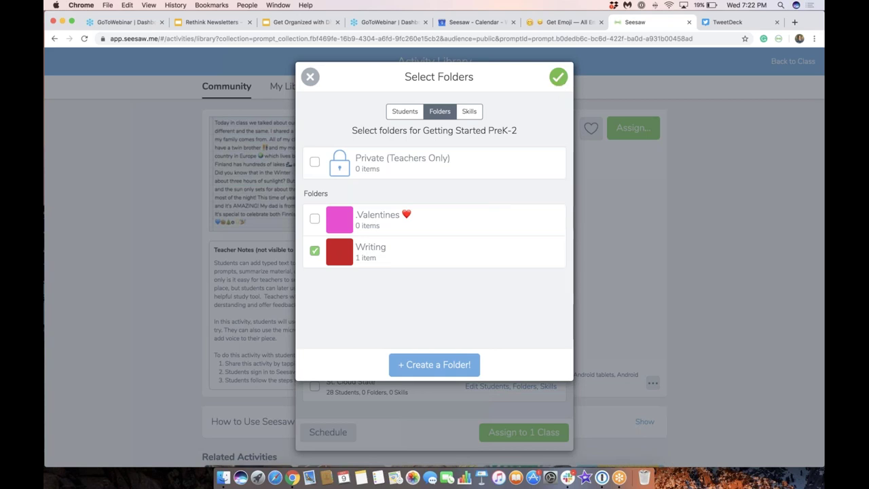
{"action": "left_click", "coordinate": [557, 77]}
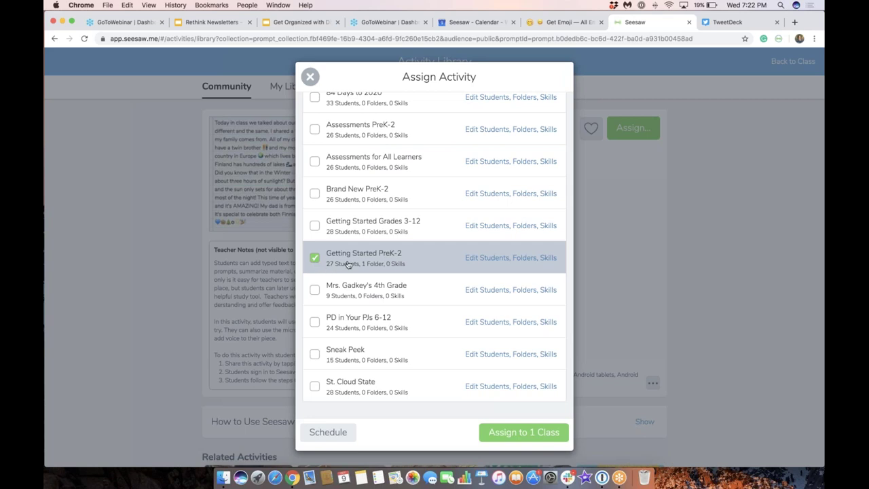
{"action": "left_click", "coordinate": [315, 261]}
Select the 3rd Grade Rockstars class and tag the activity with a new light pink folder named "Writing"
{"action": "scroll", "coordinate": [304, 150], "scroll_direction": "up", "scroll_amount": 3}
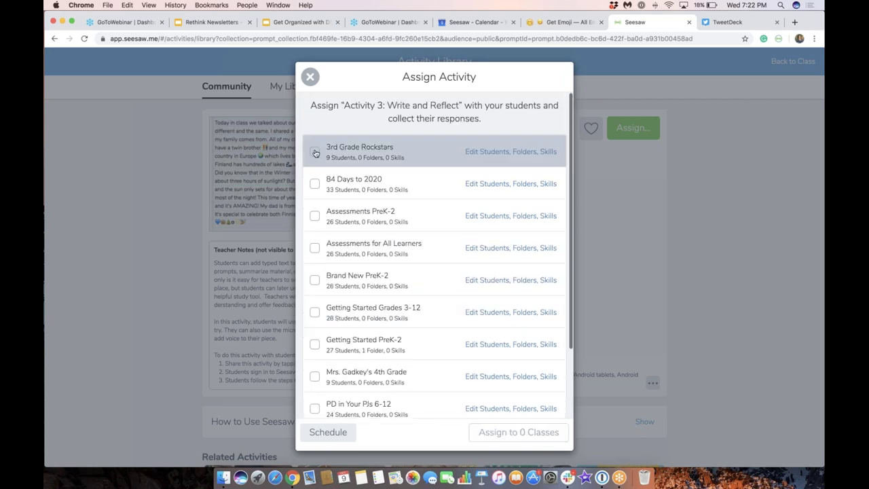
{"action": "left_click", "coordinate": [315, 151]}
{"action": "scroll", "coordinate": [332, 370], "scroll_direction": "down", "scroll_amount": 1}
{"action": "scroll", "coordinate": [332, 377], "scroll_direction": "down", "scroll_amount": 2}
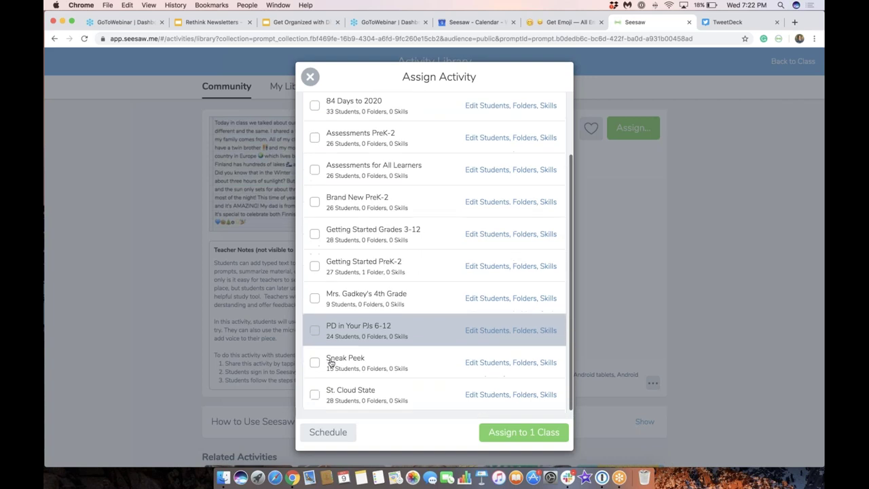
{"action": "scroll", "coordinate": [354, 258], "scroll_direction": "up", "scroll_amount": 4}
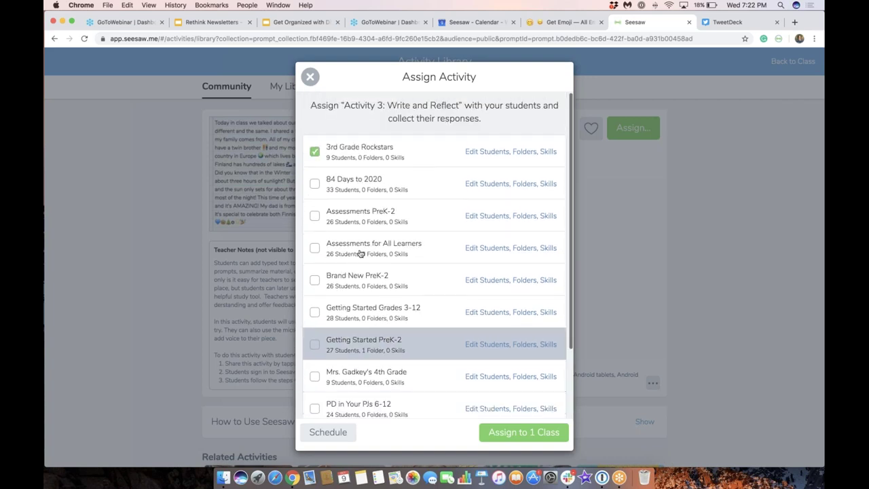
{"action": "left_click", "coordinate": [519, 152]}
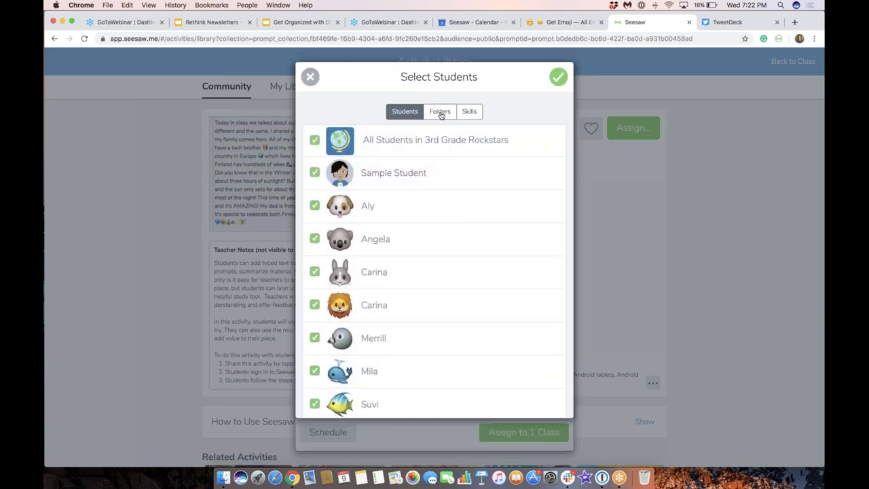
{"action": "left_click", "coordinate": [440, 112]}
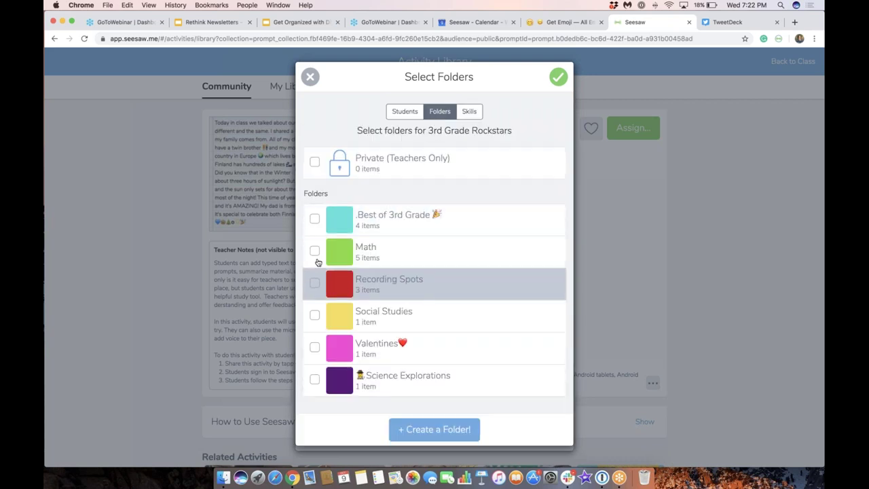
{"action": "left_click", "coordinate": [455, 432]}
{"action": "type", "text": "W"}
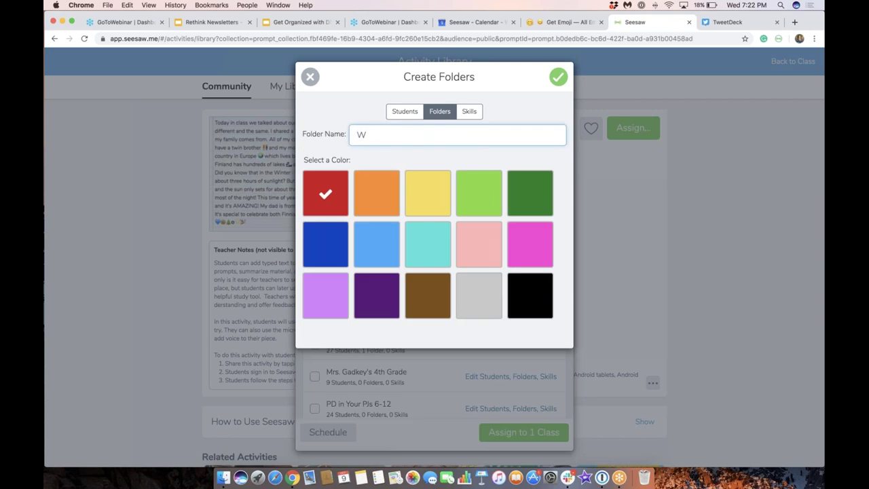
{"action": "type", "text": "riting"}
{"action": "left_click", "coordinate": [485, 248]}
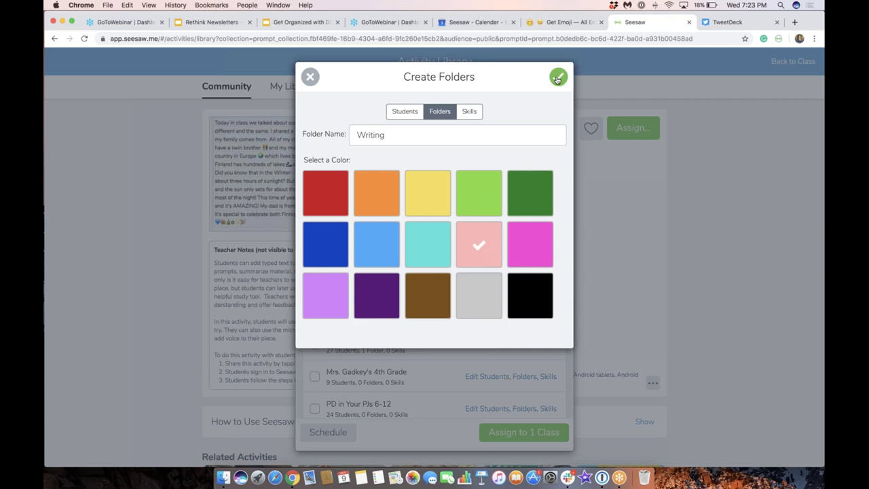
{"action": "left_click", "coordinate": [557, 78]}
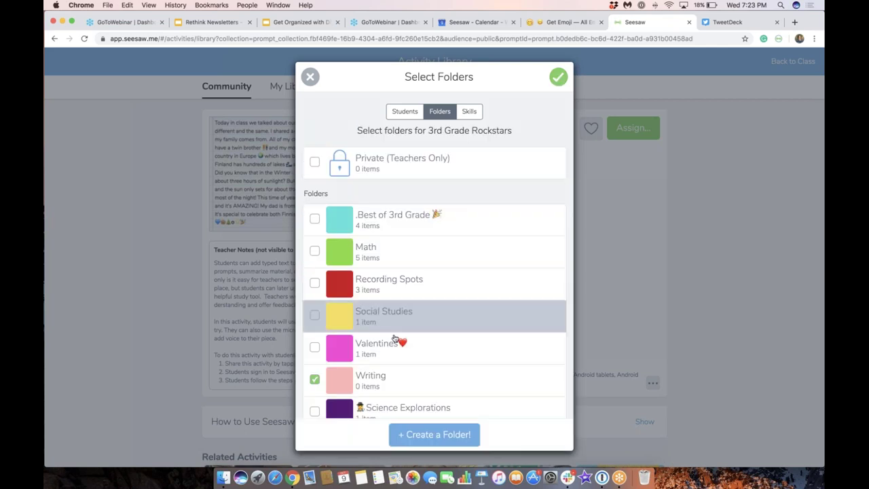
{"action": "left_click", "coordinate": [558, 78]}
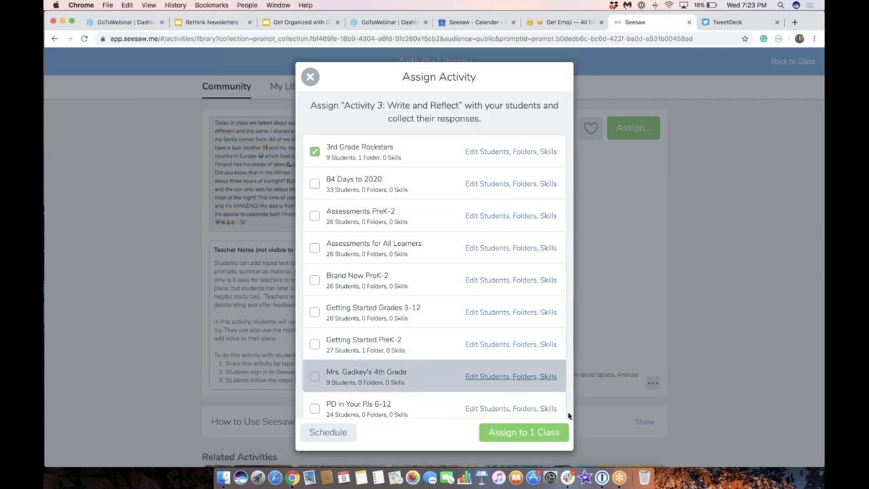
Assign the activity to the selected class and start a Note response to it for the student with the dog icon
{"action": "left_click", "coordinate": [553, 433]}
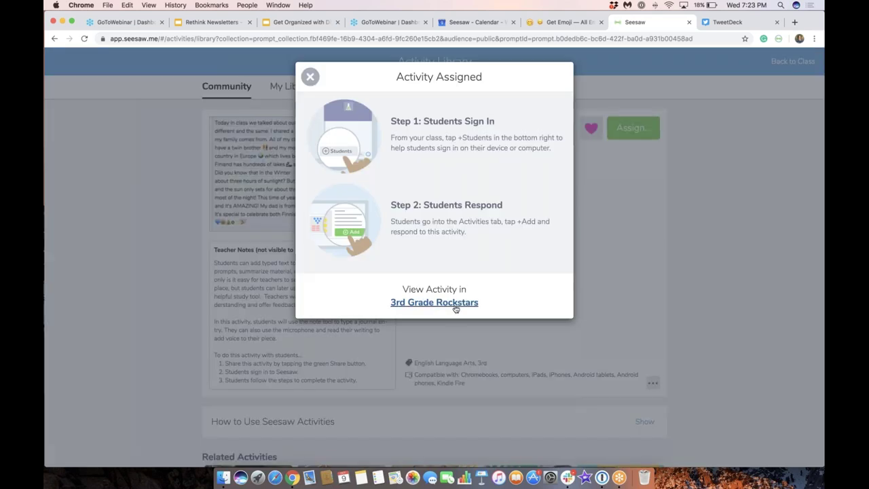
{"action": "left_click", "coordinate": [455, 307]}
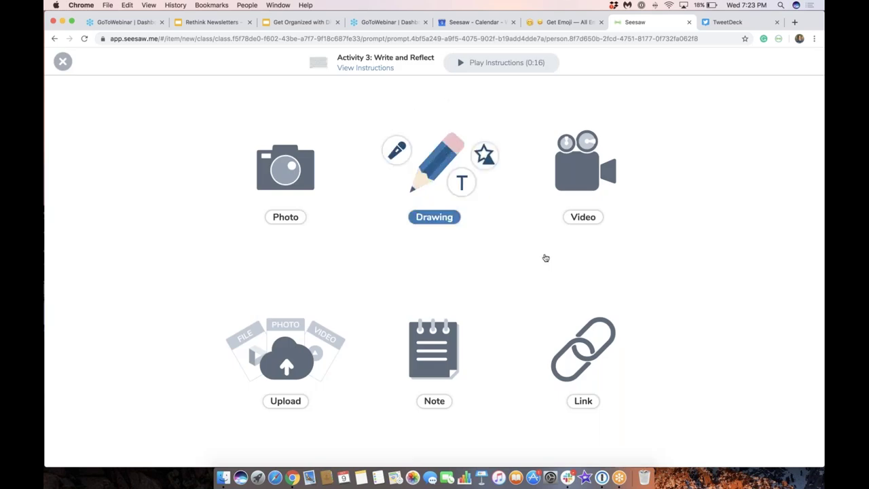
{"action": "left_click", "coordinate": [442, 362]}
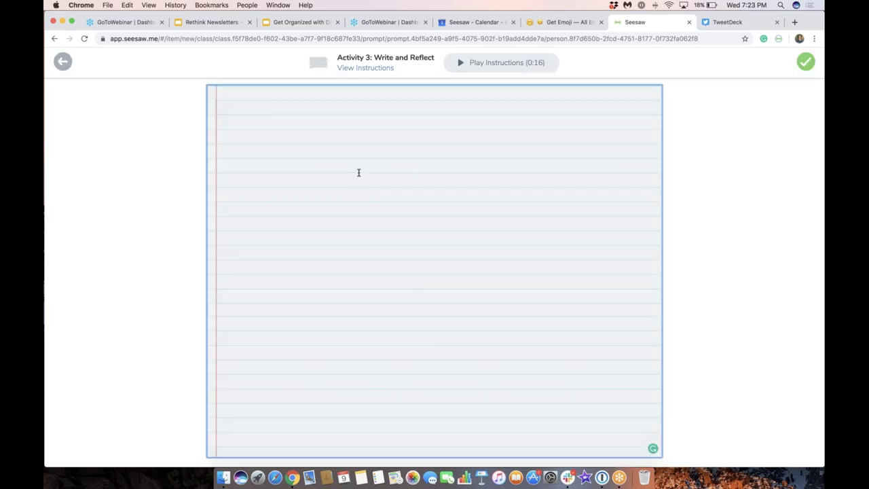
Write "I love third grade" in the note and submit it as the activity response
{"action": "type", "text": "I loev third"}
{"action": "key", "text": "BackSpace"}
{"action": "key", "text": "BackSpace"}
{"action": "key", "text": "BackSpace"}
{"action": "type", "text": "rd"}
{"action": "key", "text": "BackSpace"}
{"action": "key", "text": "BackSpace"}
{"action": "key", "text": "BackSpace"}
{"action": "key", "text": "BackSpace"}
{"action": "key", "text": "BackSpace"}
{"action": "key", "text": "BackSpace"}
{"action": "key", "text": "BackSpace"}
{"action": "key", "text": "BackSpace"}
{"action": "type", "text": "ve third grade"}
{"action": "left_click", "coordinate": [806, 65]}
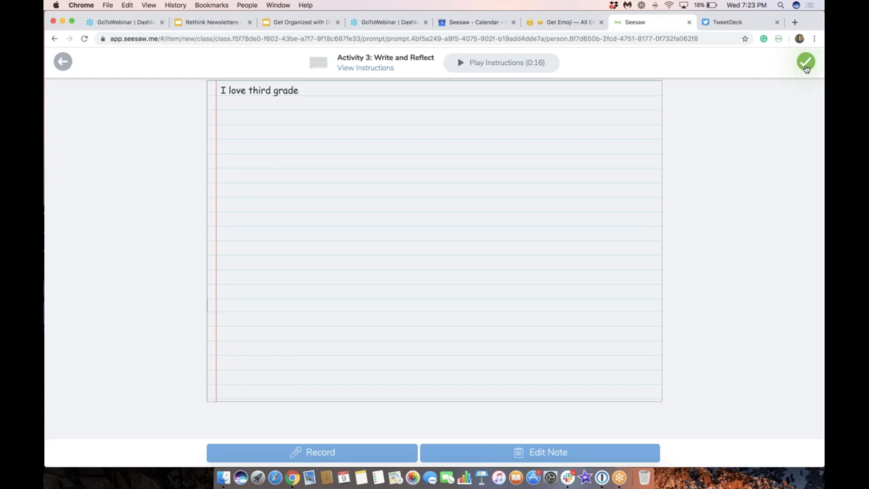
{"action": "left_click", "coordinate": [805, 63]}
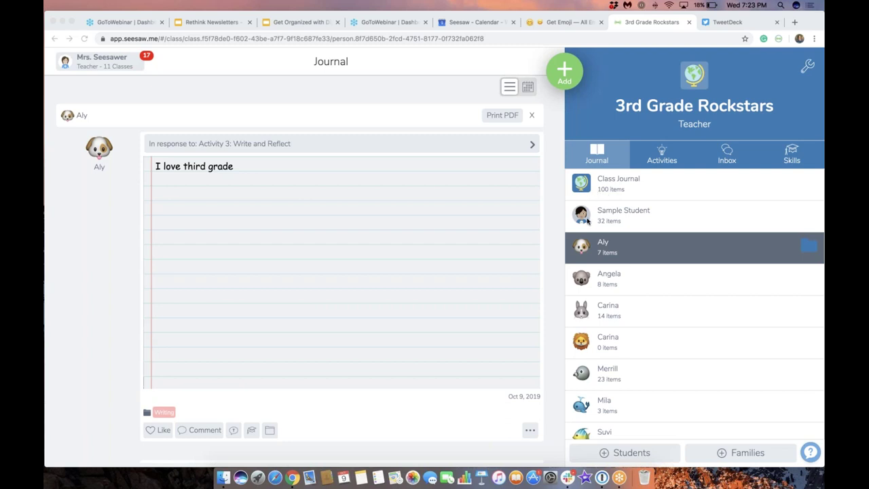
Return to the class journal and view all posts in the .Best of 3rd Grade folder
{"action": "left_click", "coordinate": [585, 188]}
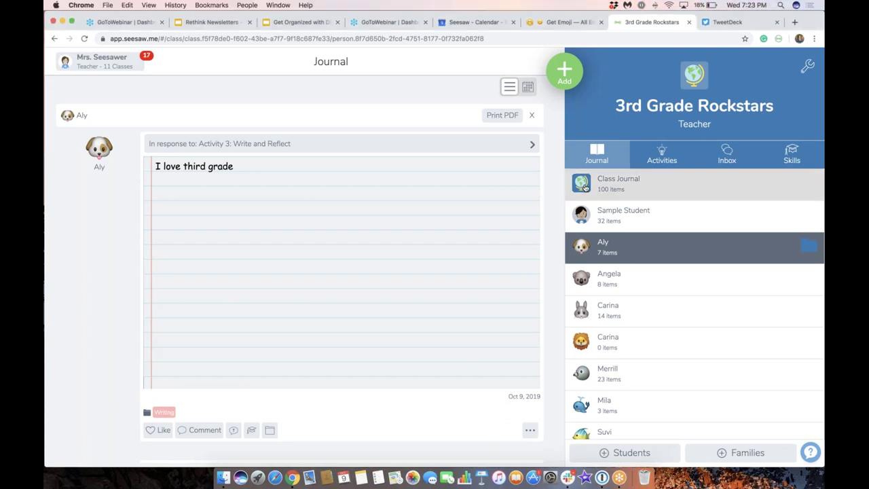
{"action": "left_click", "coordinate": [585, 188]}
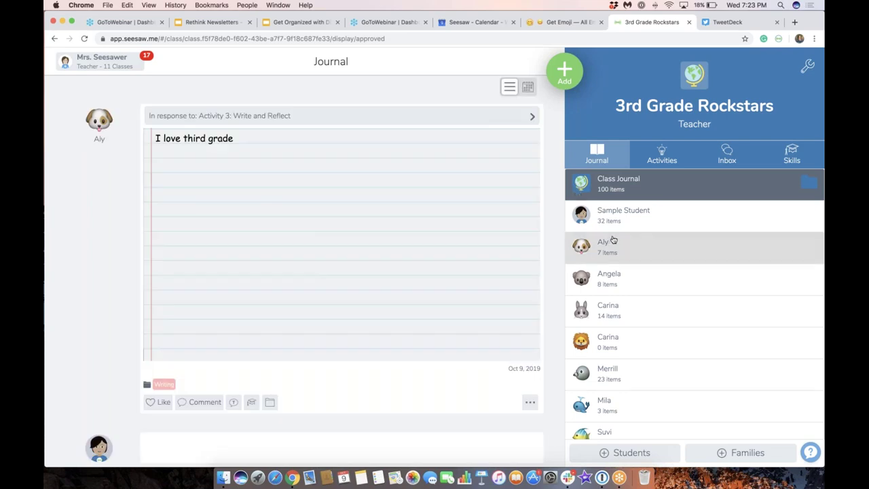
{"action": "left_click", "coordinate": [809, 185]}
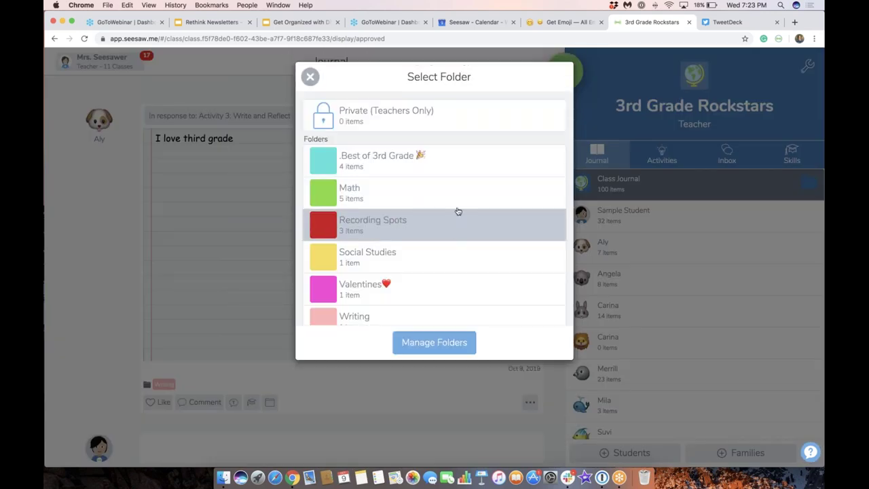
{"action": "left_click", "coordinate": [459, 166]}
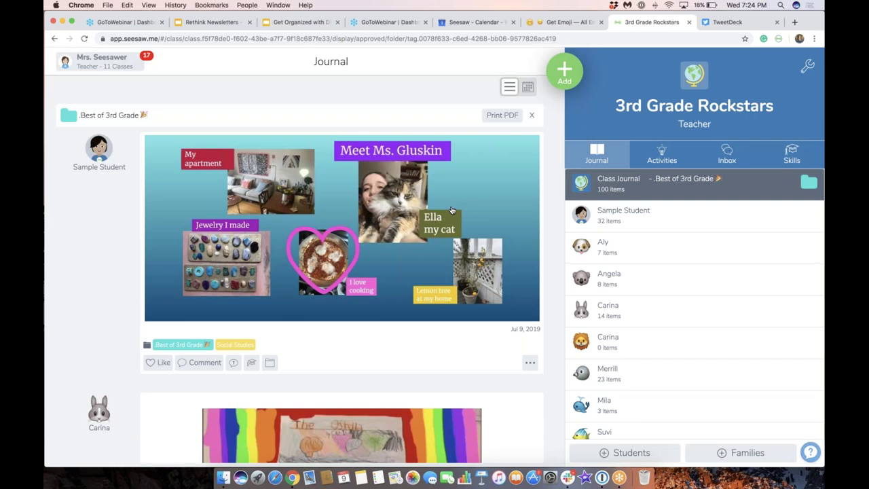
{"action": "scroll", "coordinate": [451, 210], "scroll_direction": "down", "scroll_amount": 2}
{"action": "scroll", "coordinate": [488, 150], "scroll_direction": "up", "scroll_amount": 2}
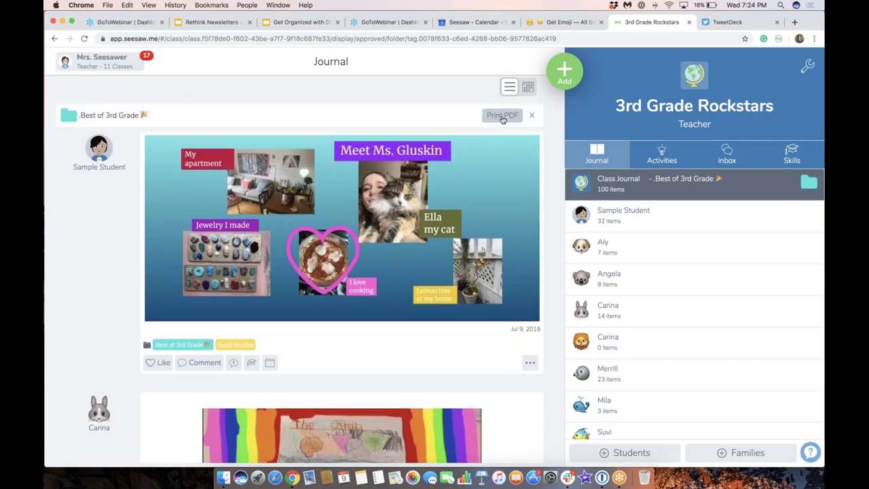
Generate a printable PDF of the .Best of 3rd Grade folder, look through its pages, and return to the class journal
{"action": "left_click", "coordinate": [502, 116]}
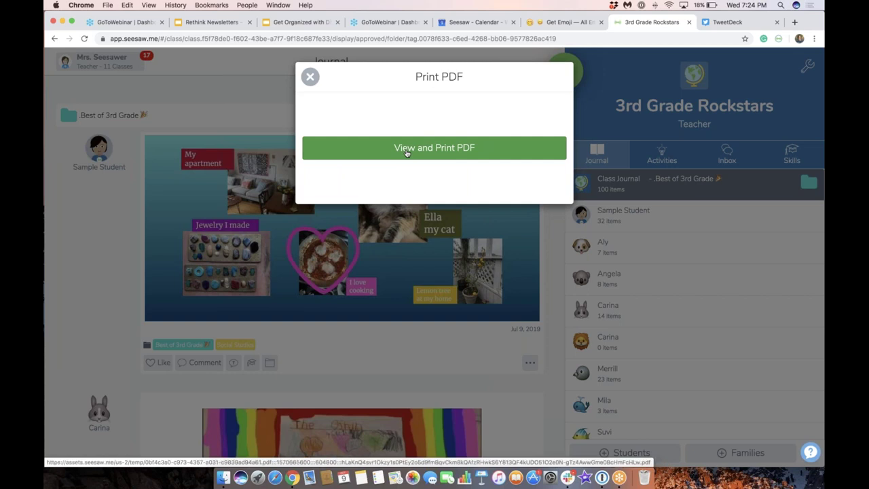
{"action": "left_click", "coordinate": [405, 152]}
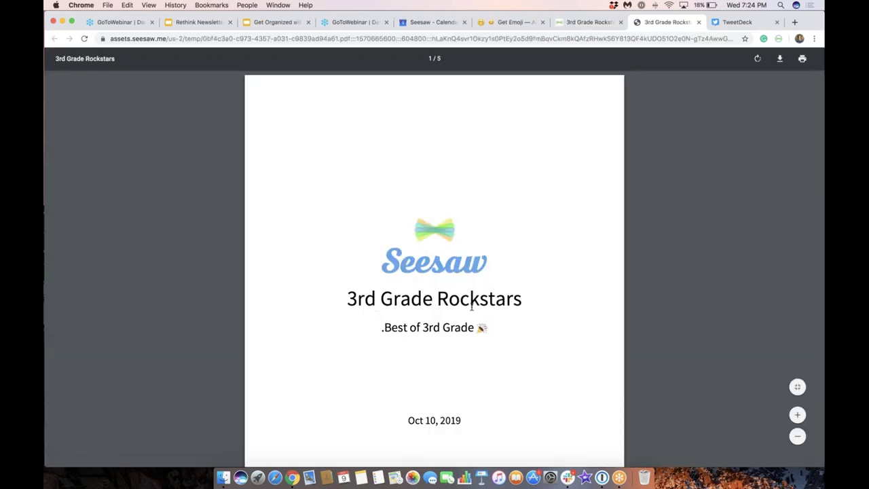
{"action": "scroll", "coordinate": [472, 306], "scroll_direction": "down", "scroll_amount": 10}
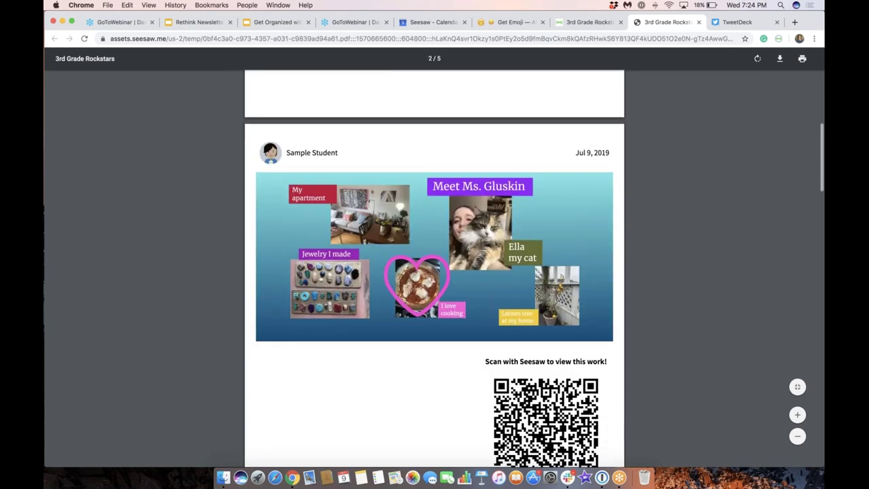
{"action": "scroll", "coordinate": [431, 331], "scroll_direction": "down", "scroll_amount": 8}
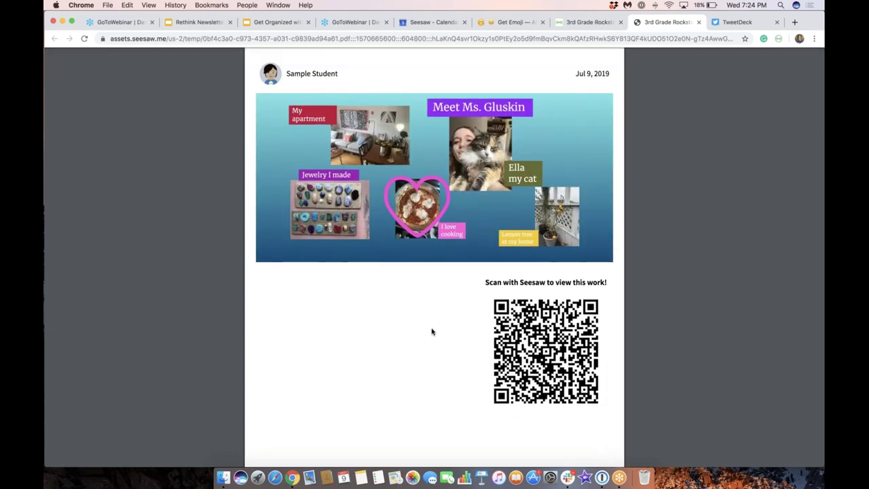
{"action": "scroll", "coordinate": [430, 331], "scroll_direction": "down", "scroll_amount": 8}
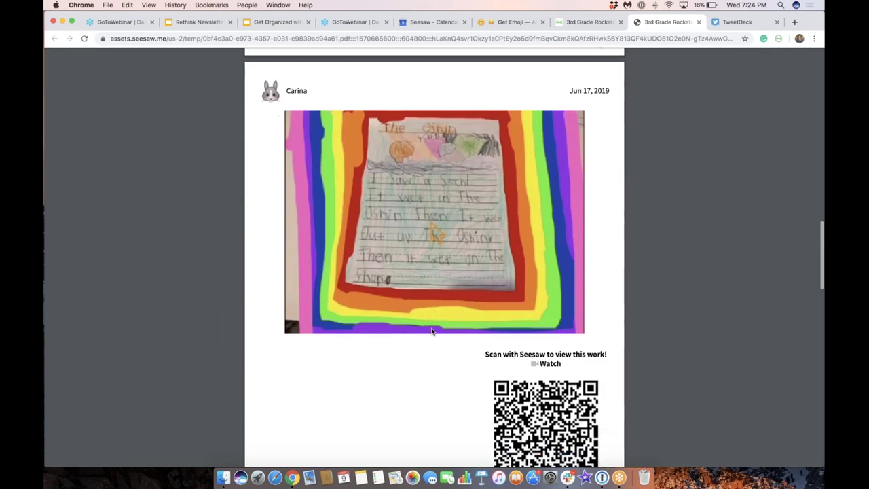
{"action": "scroll", "coordinate": [431, 331], "scroll_direction": "up", "scroll_amount": 1}
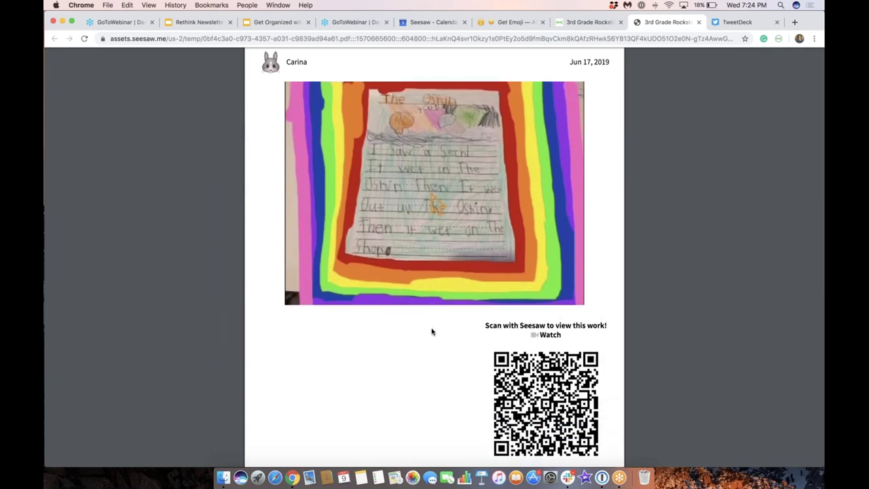
{"action": "scroll", "coordinate": [431, 331], "scroll_direction": "up", "scroll_amount": 15}
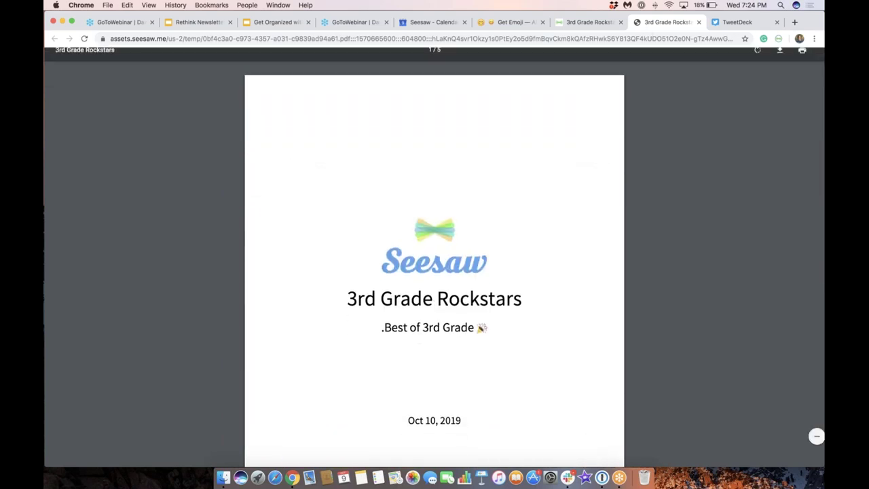
{"action": "left_click", "coordinate": [698, 22]}
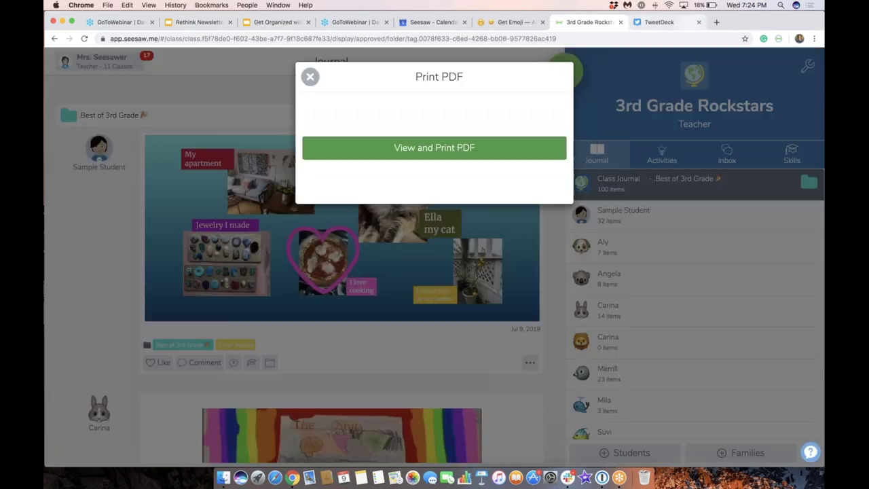
{"action": "left_click", "coordinate": [310, 76]}
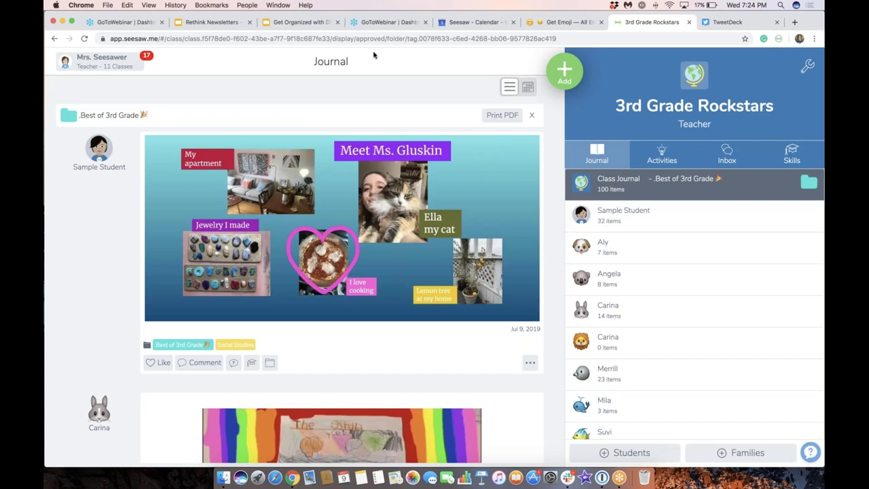
Switch to the Get Organized presentation in Google Slides and show the "Preparing for Conferences" slide in full screen
{"action": "left_click", "coordinate": [303, 22]}
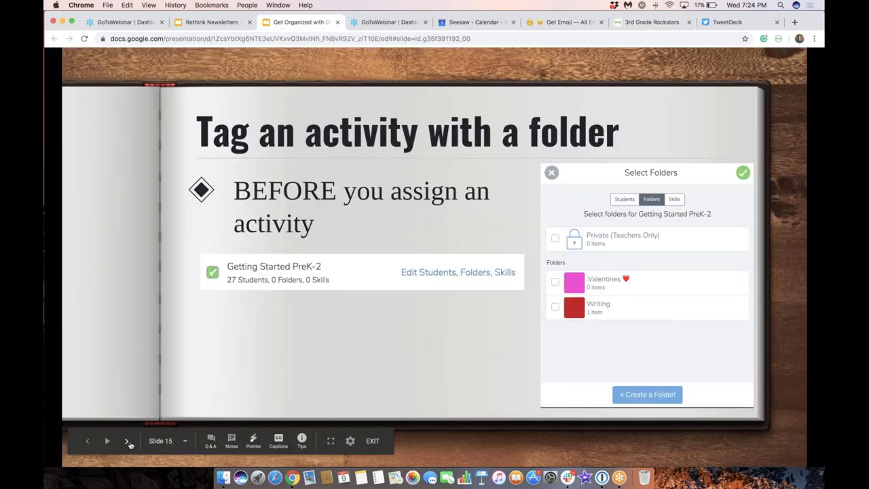
{"action": "left_click", "coordinate": [129, 441]}
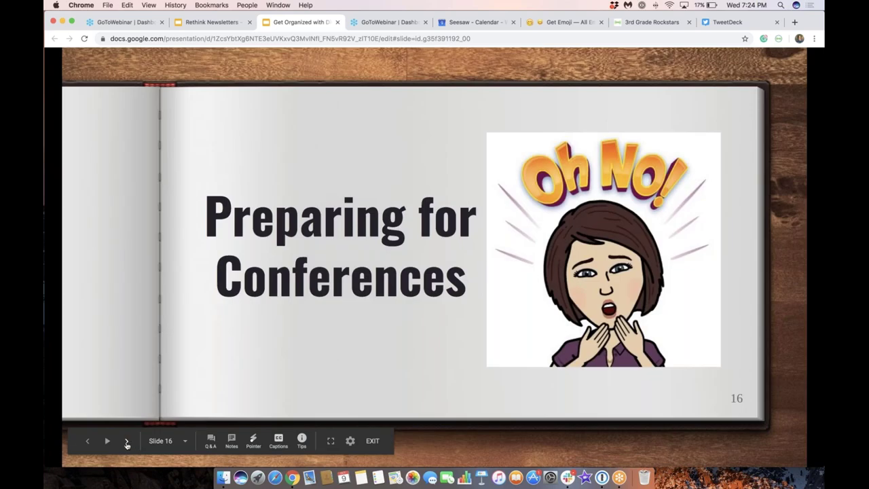
{"action": "left_click", "coordinate": [331, 440]}
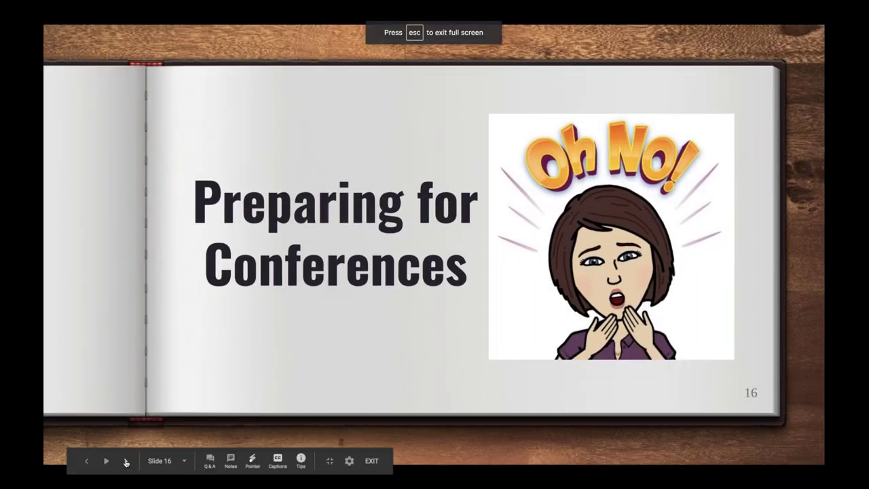
Present the "Conference Resources in One Spot" and "Conversations can move beyond..." slides, ending on the "Questions?" slide
{"action": "left_click", "coordinate": [126, 461]}
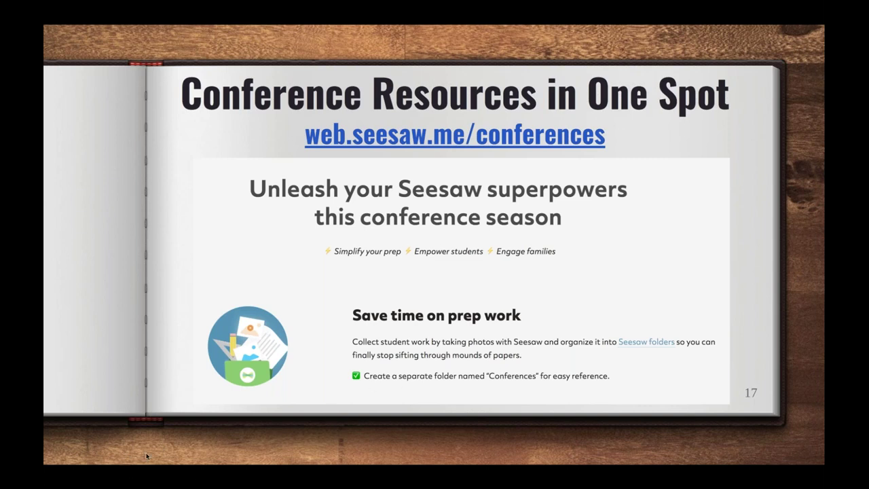
{"action": "mouse_move", "coordinate": [185, 475]}
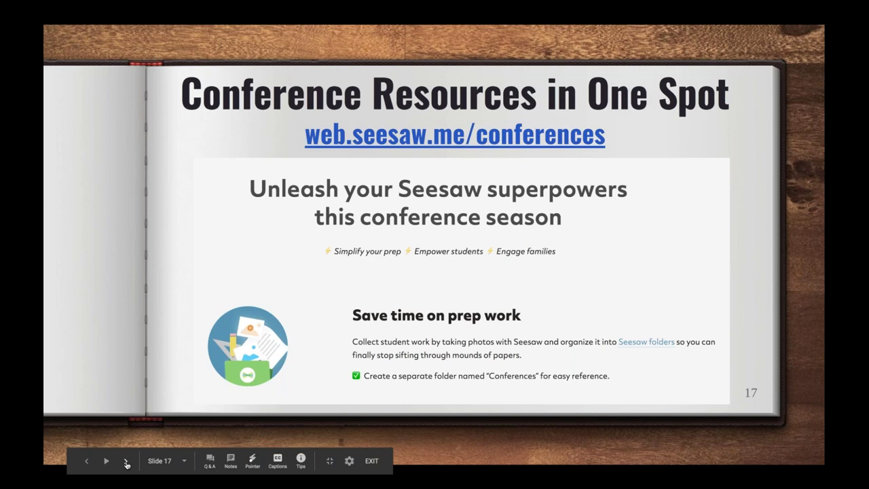
{"action": "left_click", "coordinate": [126, 462]}
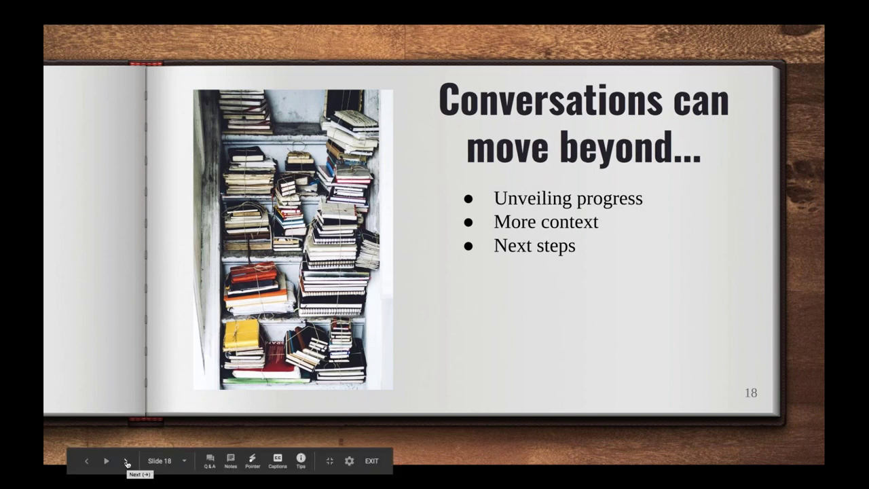
{"action": "left_click", "coordinate": [126, 462]}
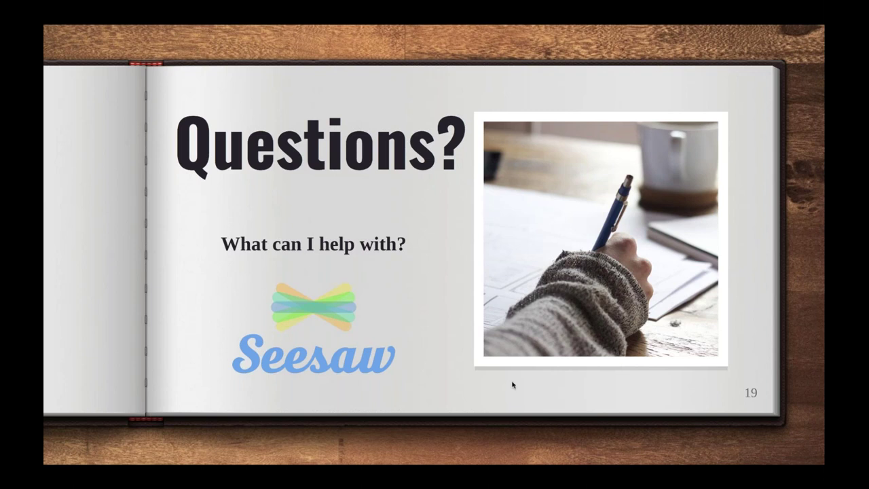
Show the Seesaw Community contact slide briefly and go back to the "Questions?" slide
{"action": "mouse_move", "coordinate": [174, 407]}
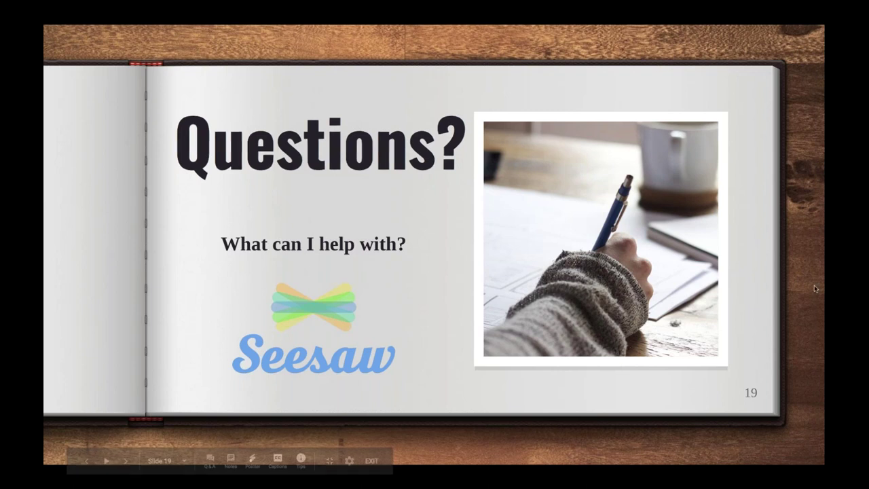
{"action": "left_click", "coordinate": [126, 462]}
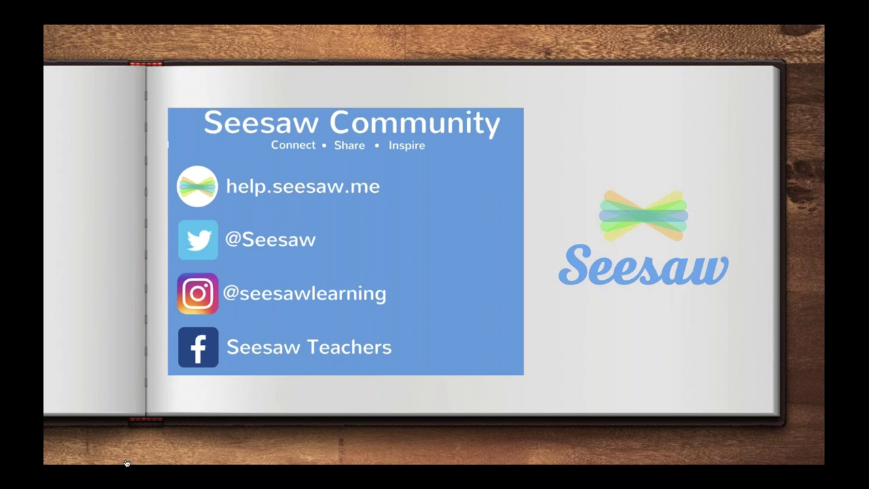
{"action": "mouse_move", "coordinate": [116, 464]}
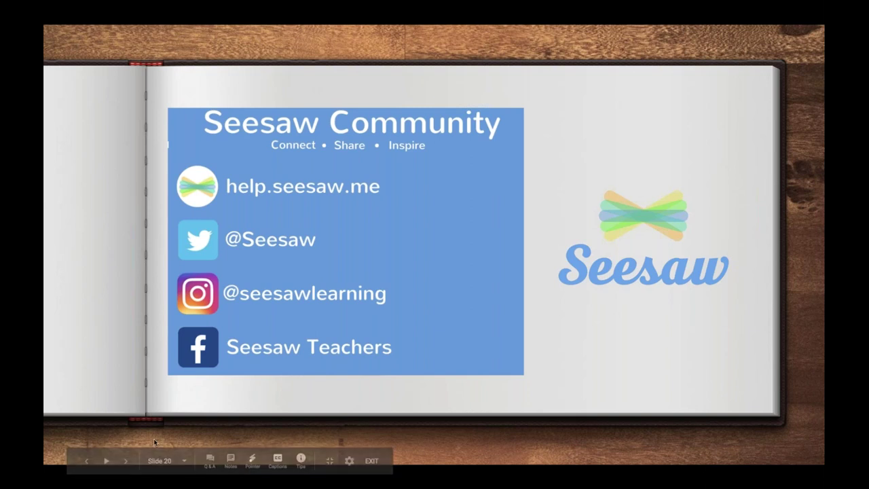
{"action": "left_click", "coordinate": [87, 462]}
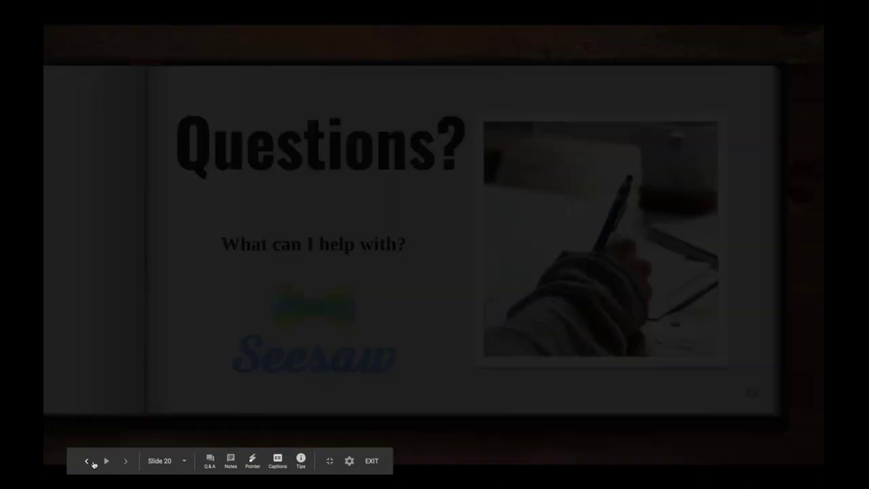